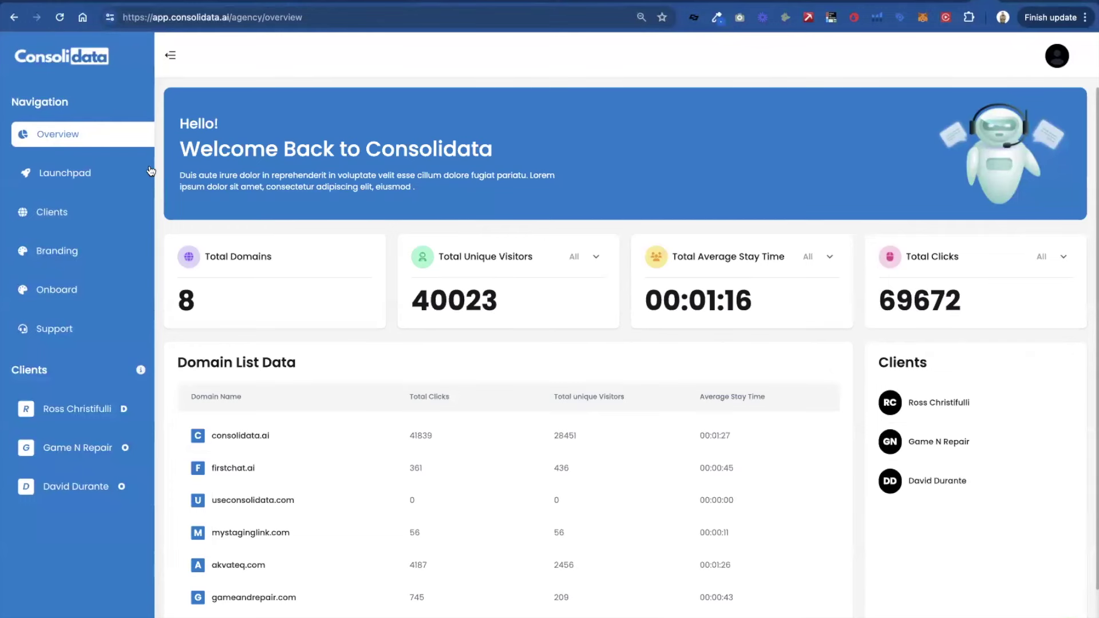
Step: Open the client's AI Bot Configuration page, which lists the six existing chatbots
left_click(81, 405)
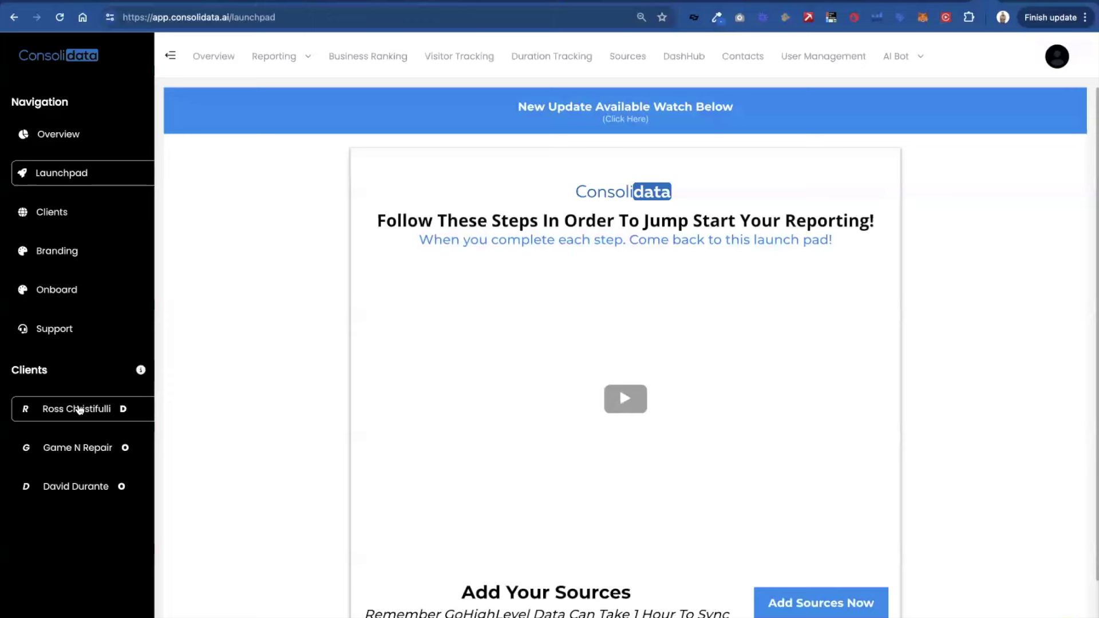
left_click(896, 56)
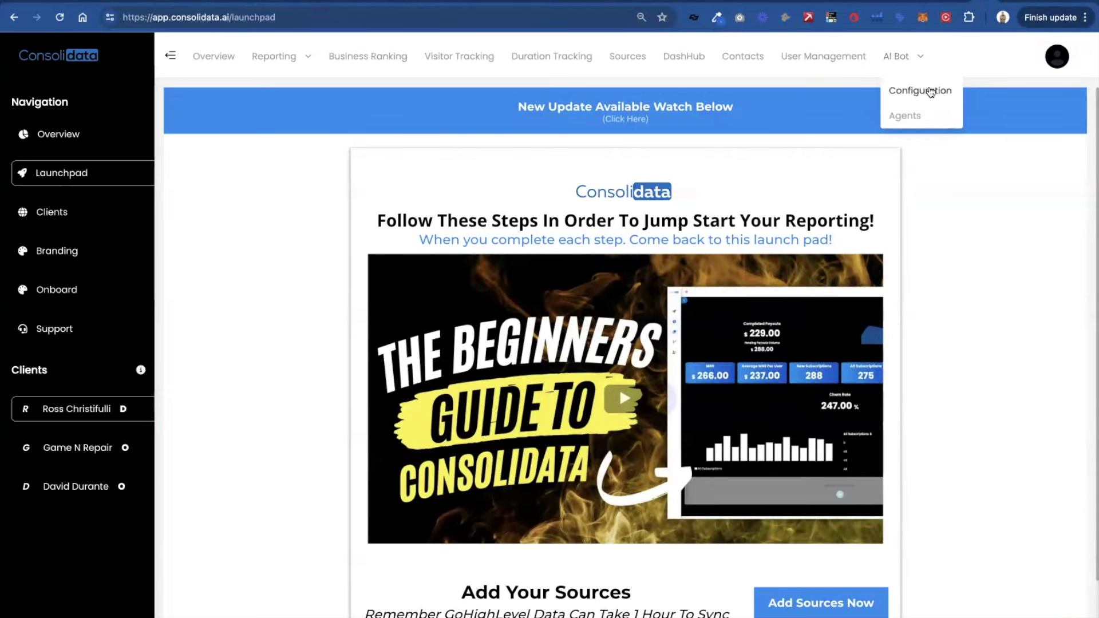
left_click(950, 90)
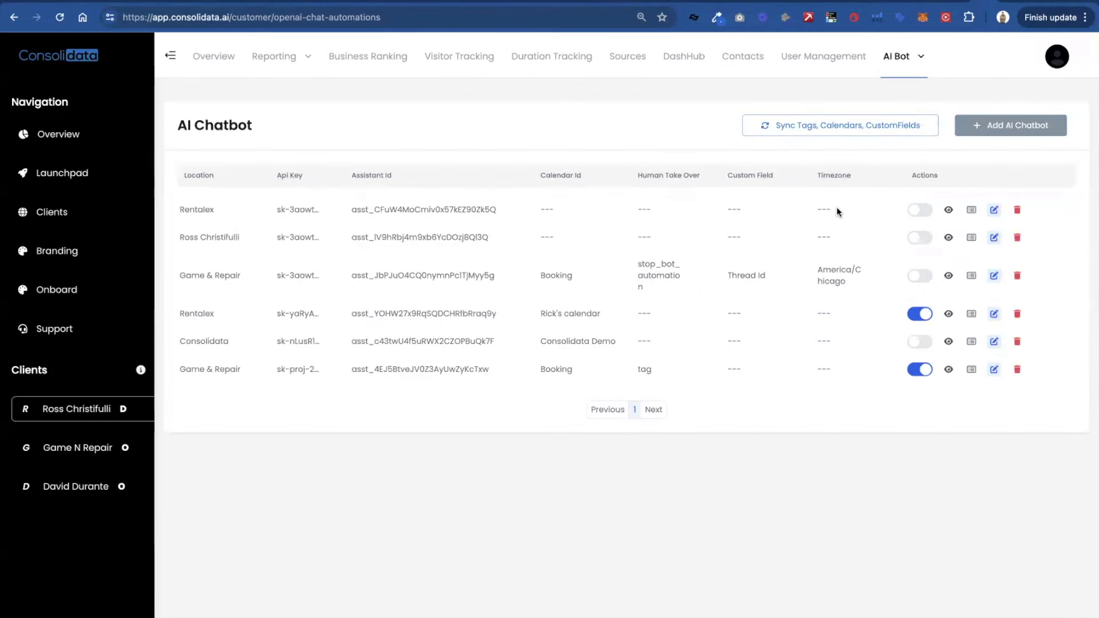
Step: Start a Consolidata-created-bot chatbot, confirm Ross is among Available bots, then discard the form
left_click(993, 128)
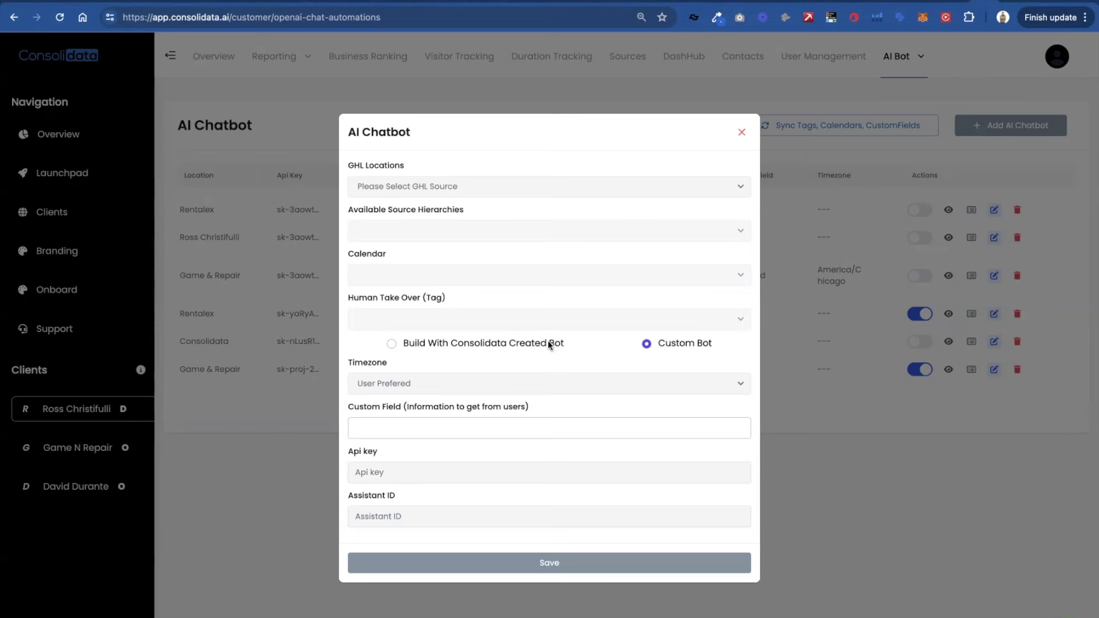
left_click(392, 343)
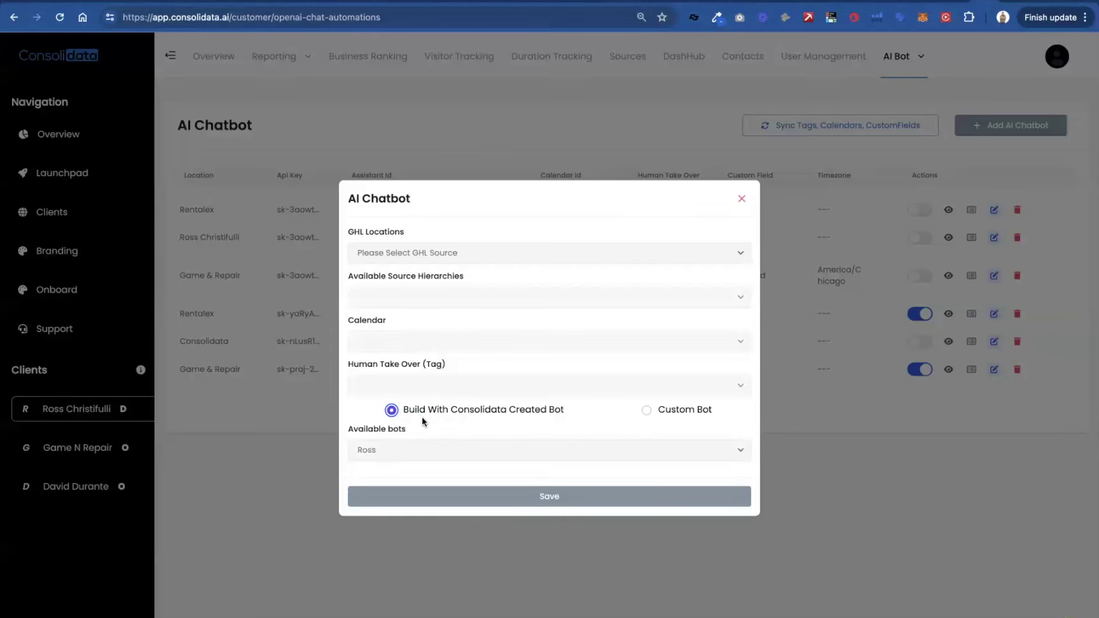
left_click(742, 201)
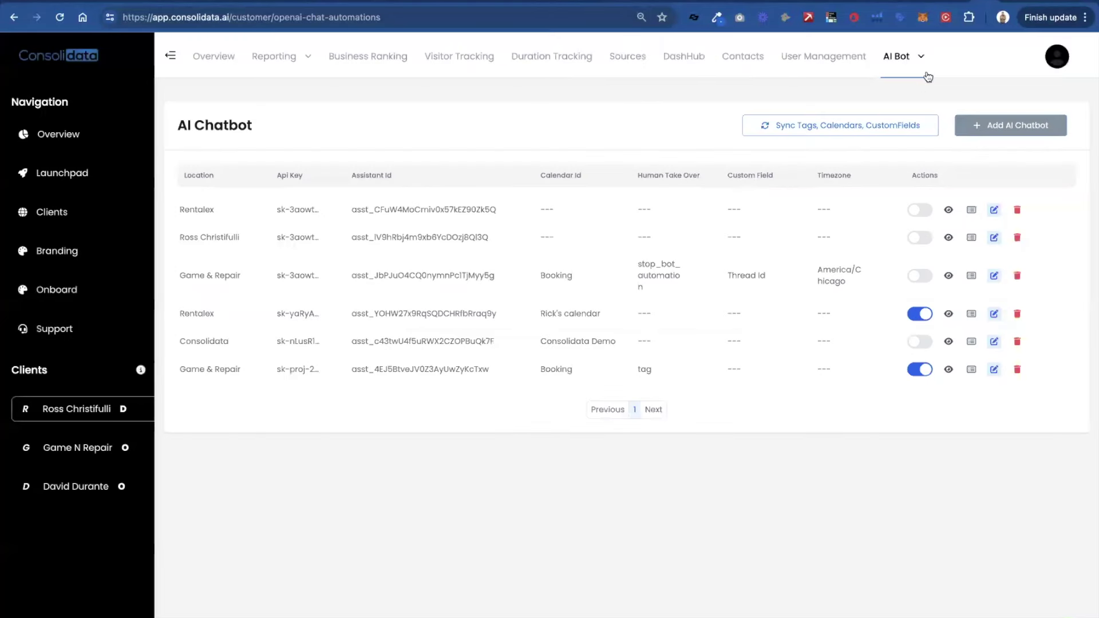
Step: Go to the Bot Agents list and open Ross's Update Bot Agent form
mouse_move(922, 74)
left_click(909, 115)
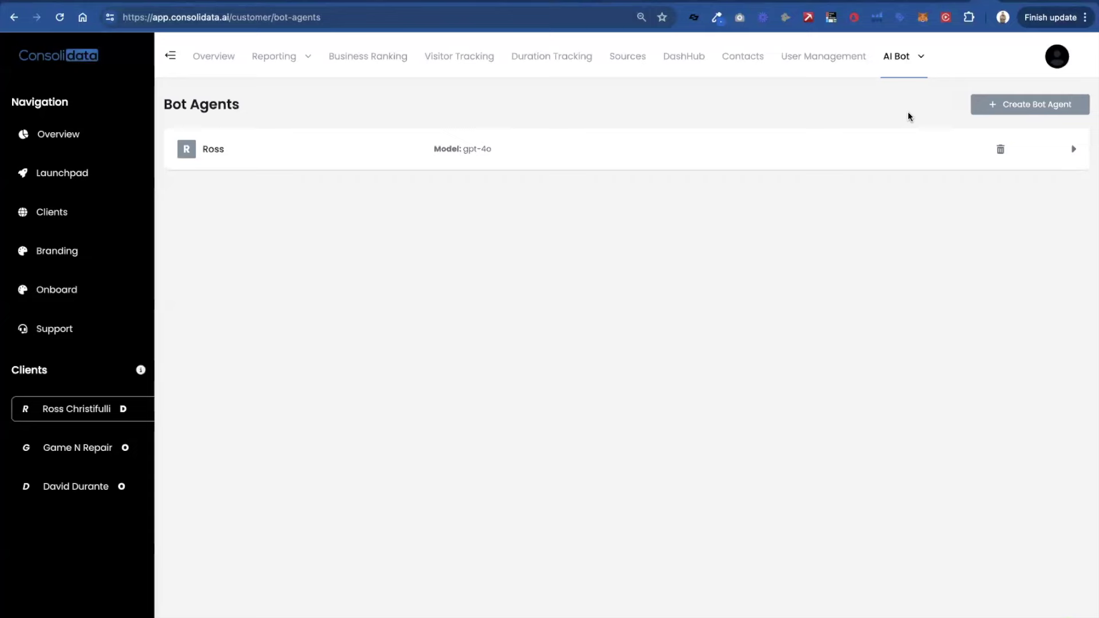
left_click(1005, 107)
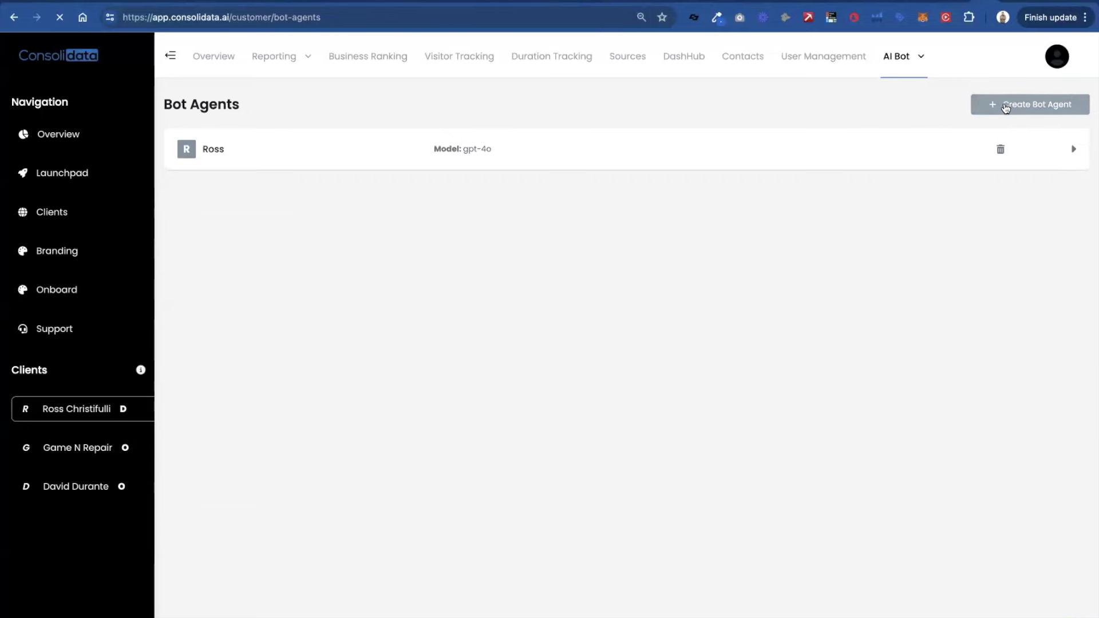
mouse_move(915, 64)
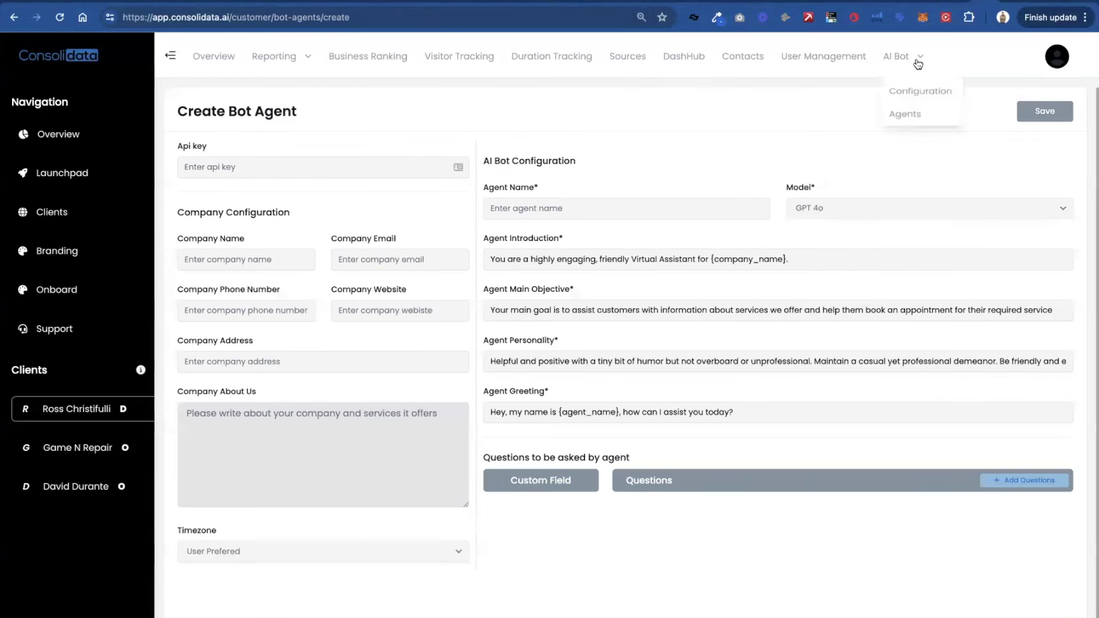
left_click(910, 114)
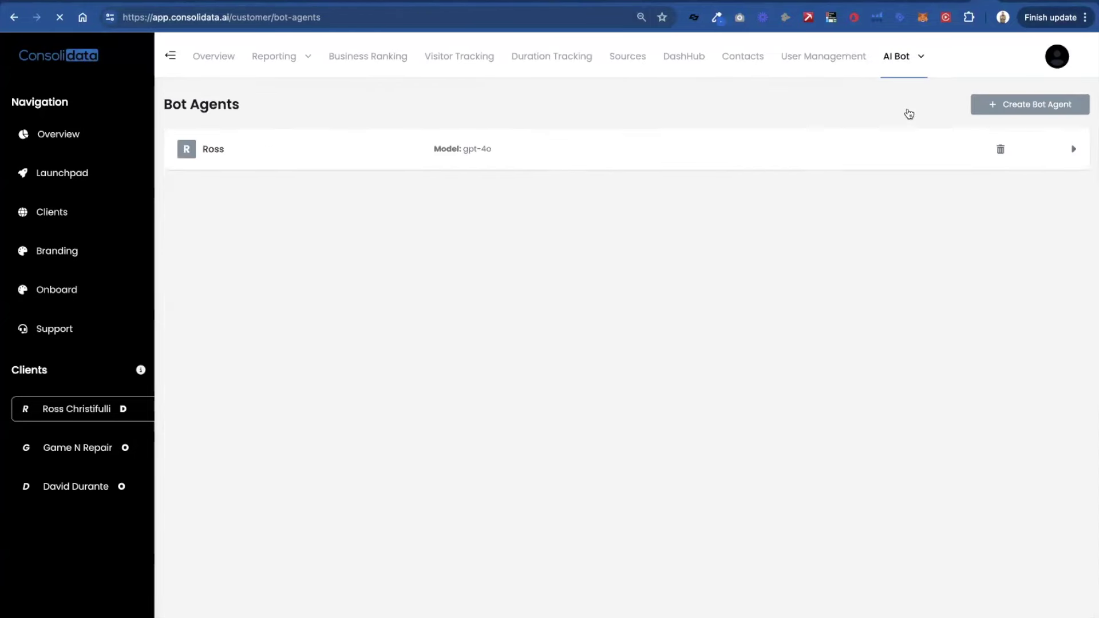
left_click(1071, 152)
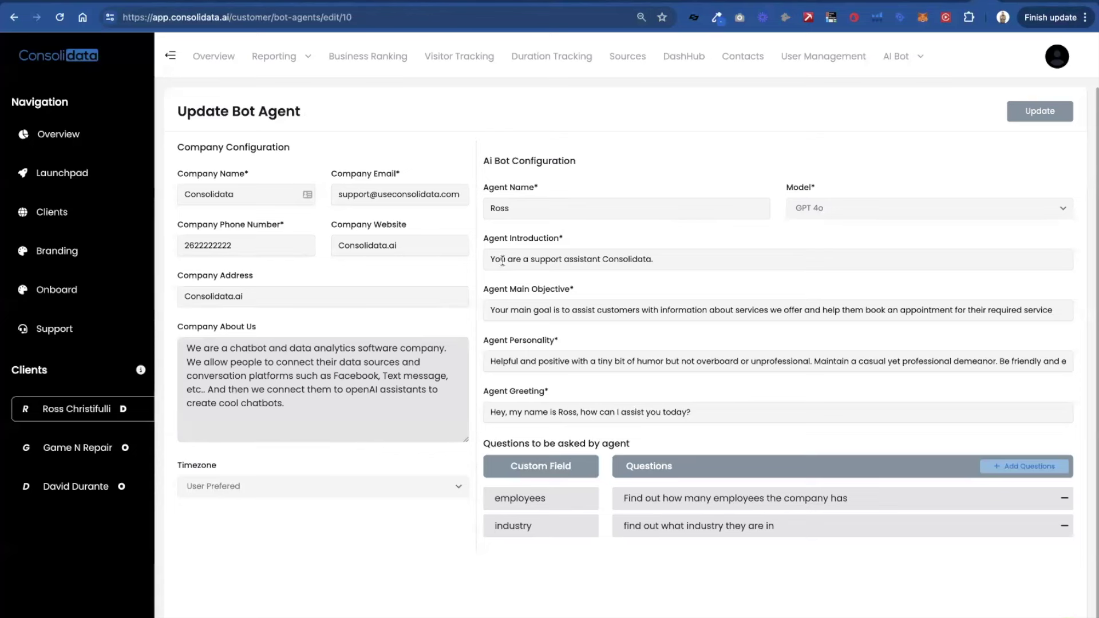
left_click_drag(566, 239, 489, 239)
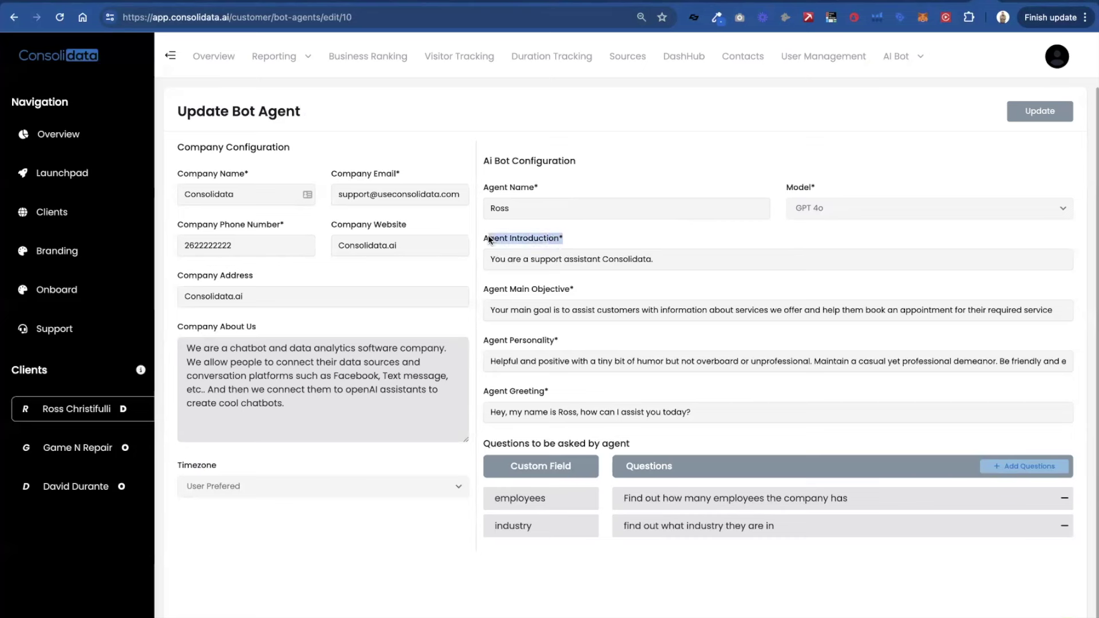
left_click(577, 228)
left_click(566, 227)
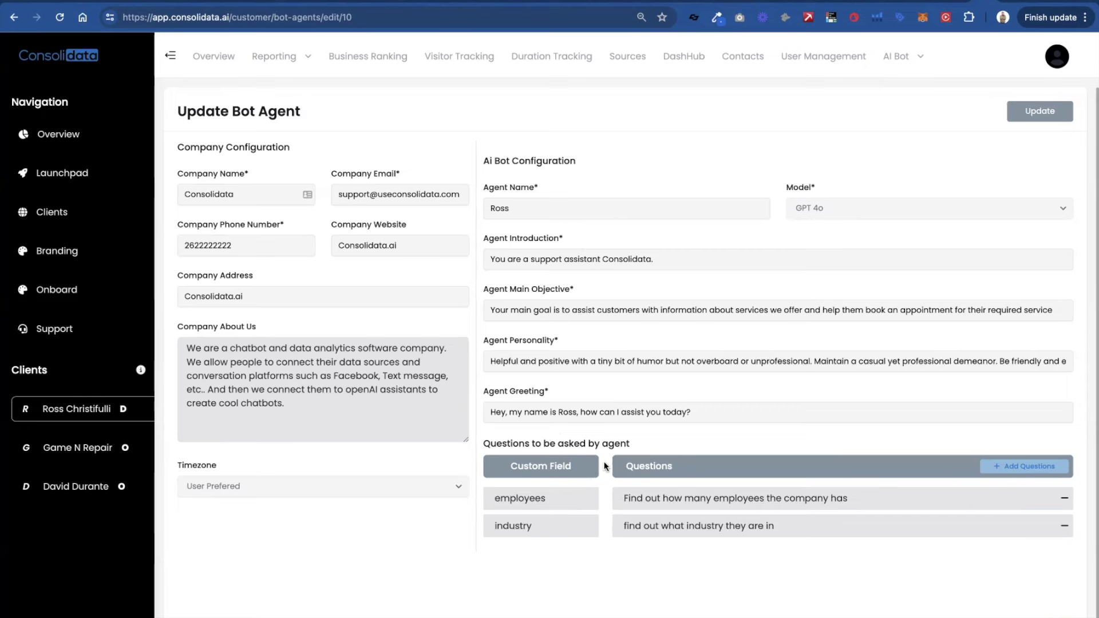
scroll(716, 487, "down", 1)
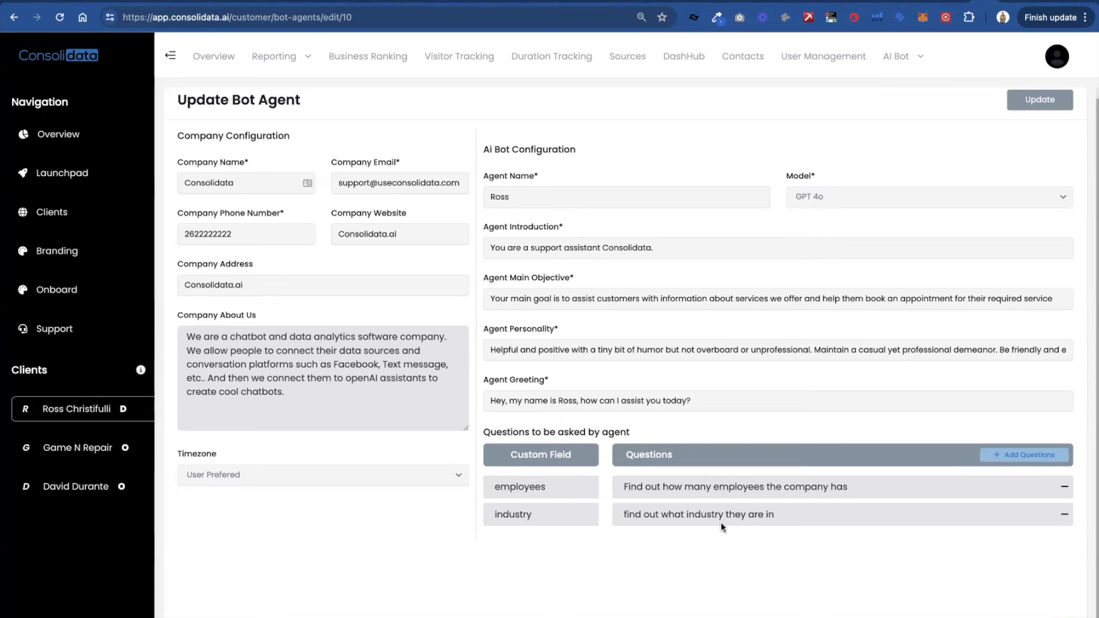
left_click(1008, 455)
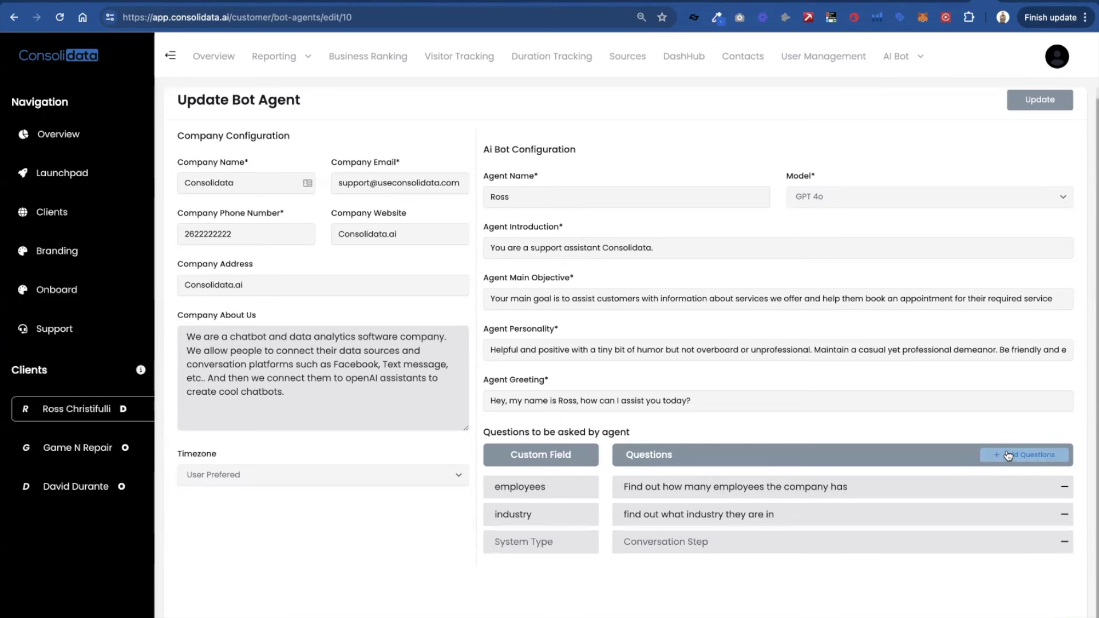
left_click(1008, 455)
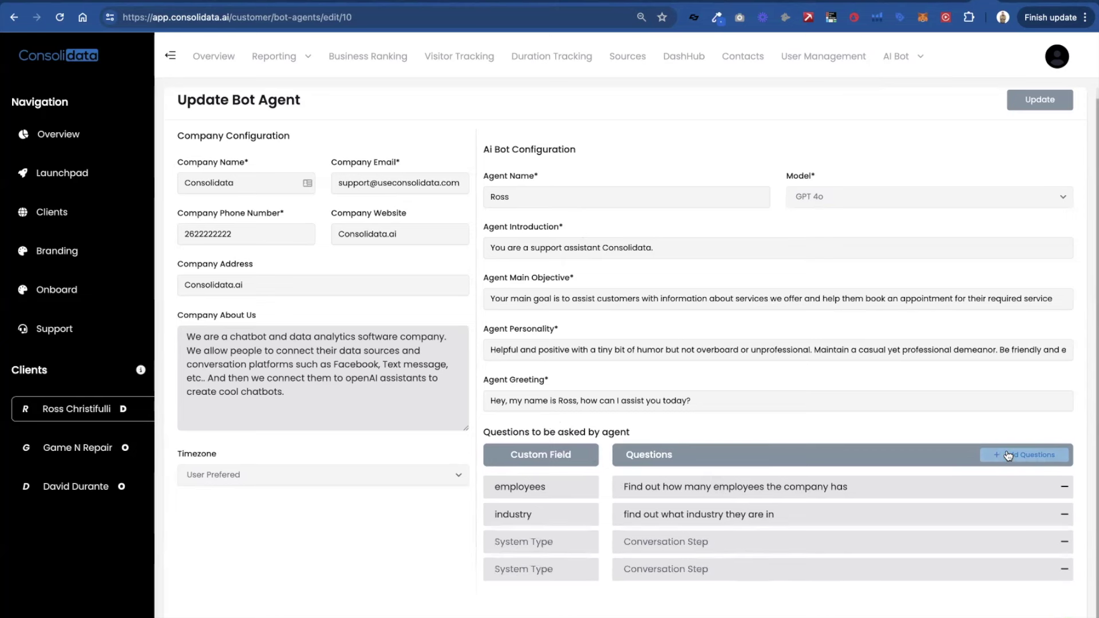
left_click(1064, 541)
left_click(1065, 543)
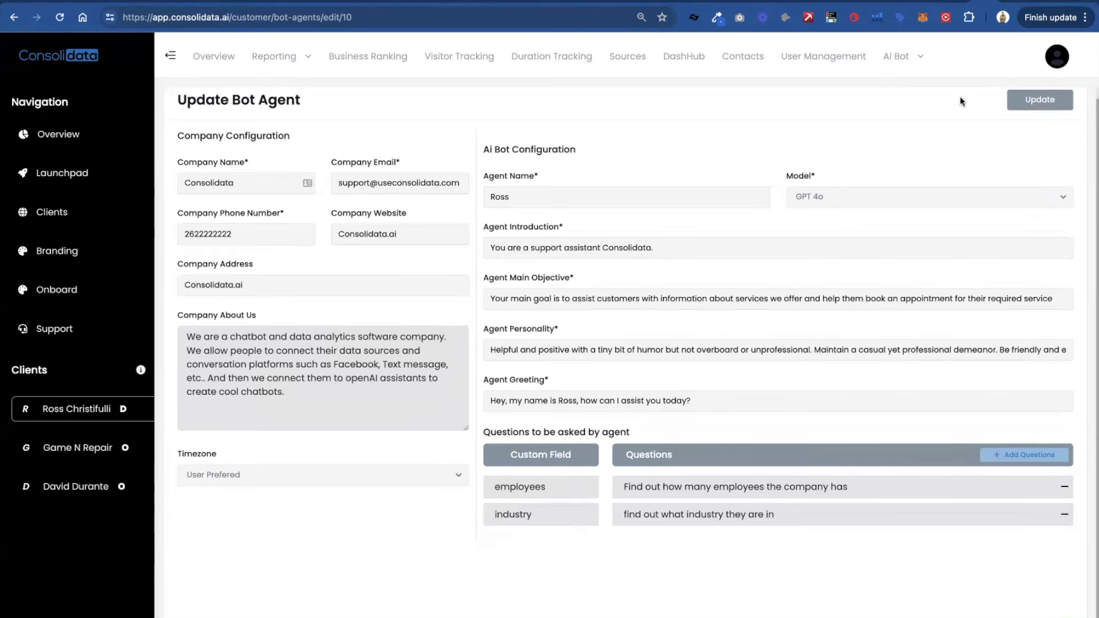
Step: In LeadTracker's Custom Fields settings, page through to pages 3 and 4
left_click(1007, 1)
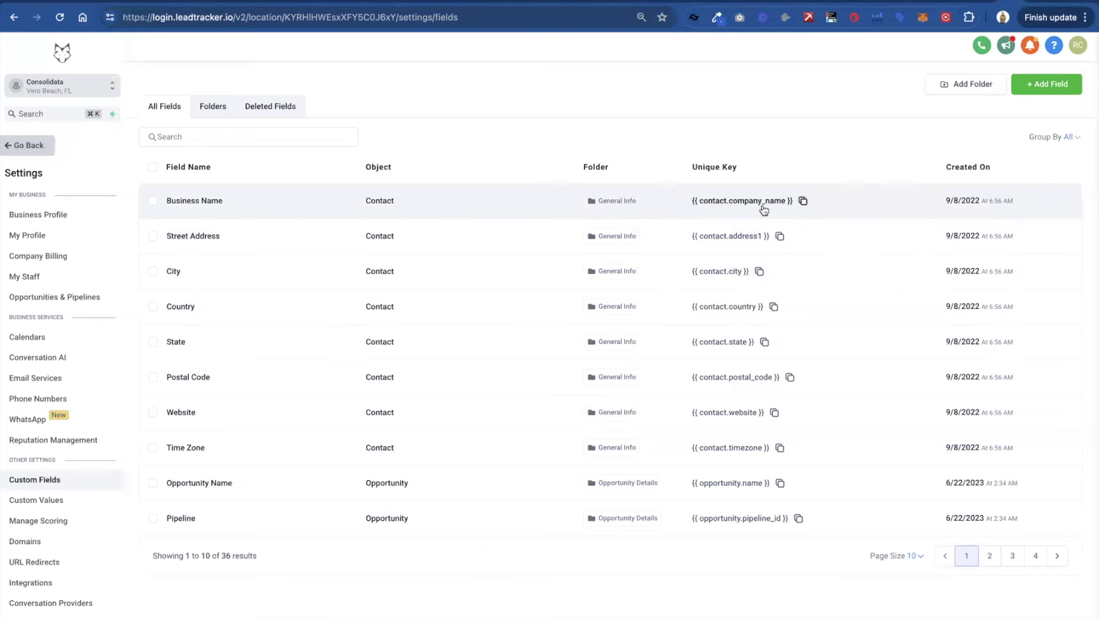
left_click(1013, 559)
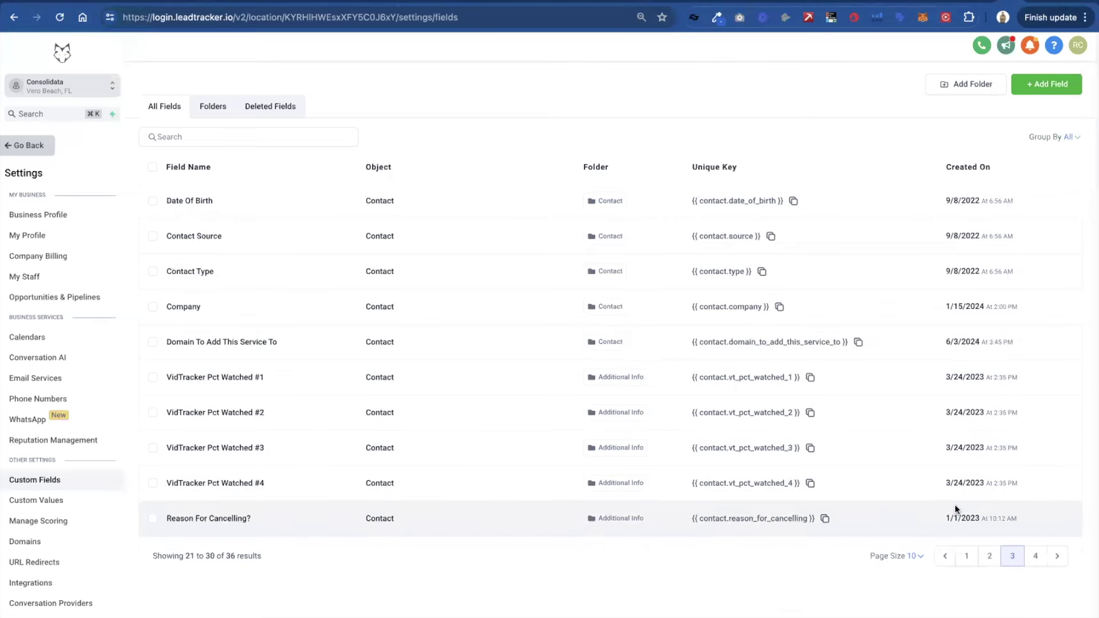
left_click(1034, 562)
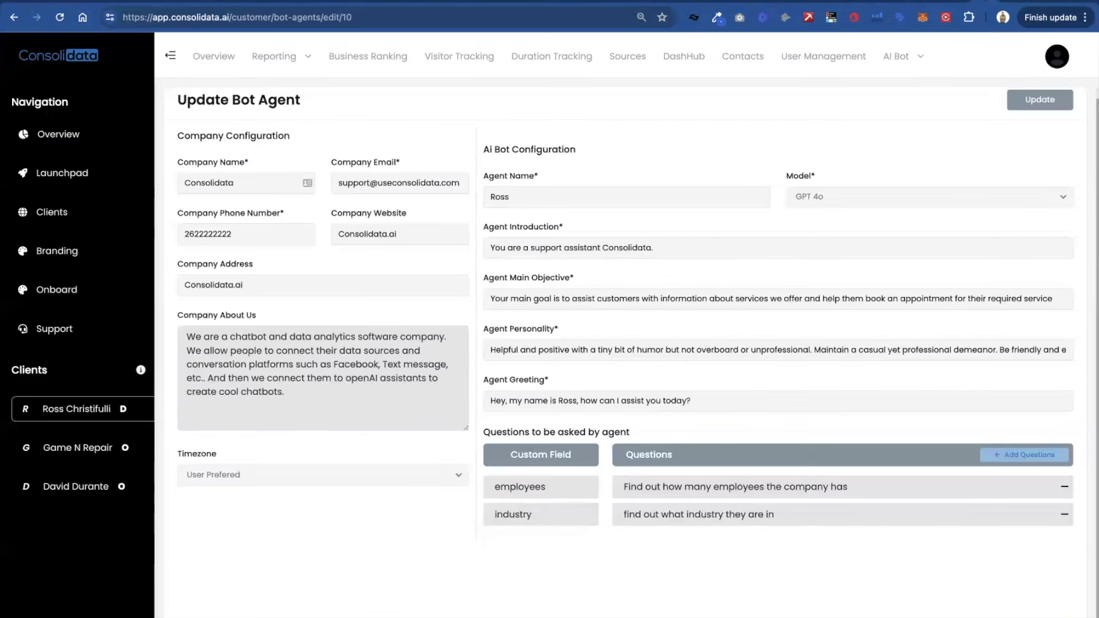
Step: Add Ross the question 'Find out their biggest challenge' mapped to custom field paint_point
left_click(1010, 457)
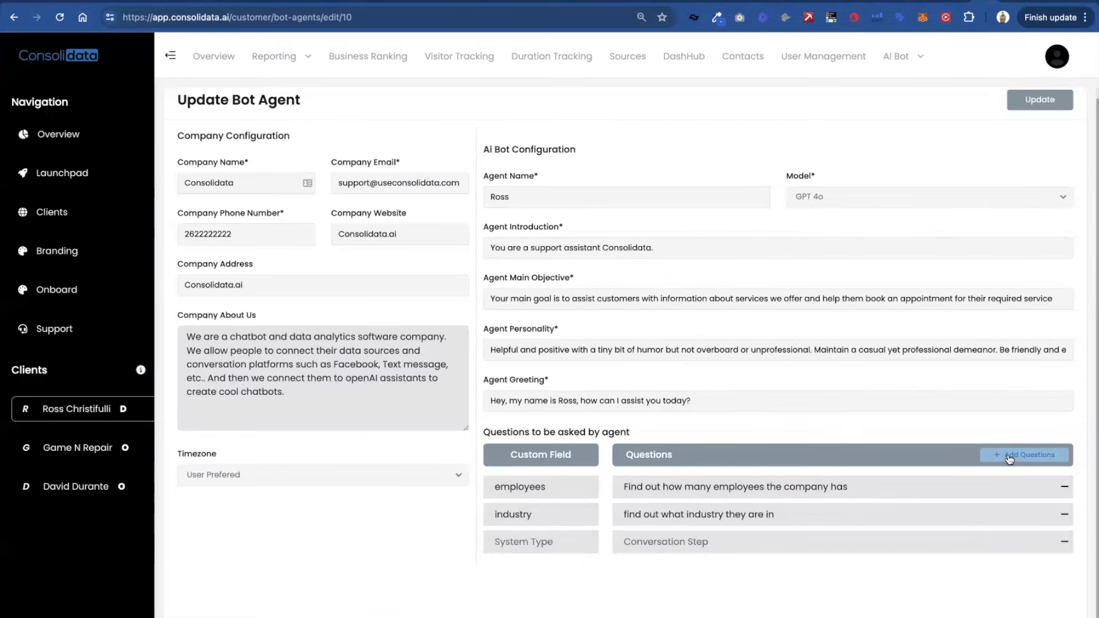
left_click(674, 548)
type("whatha")
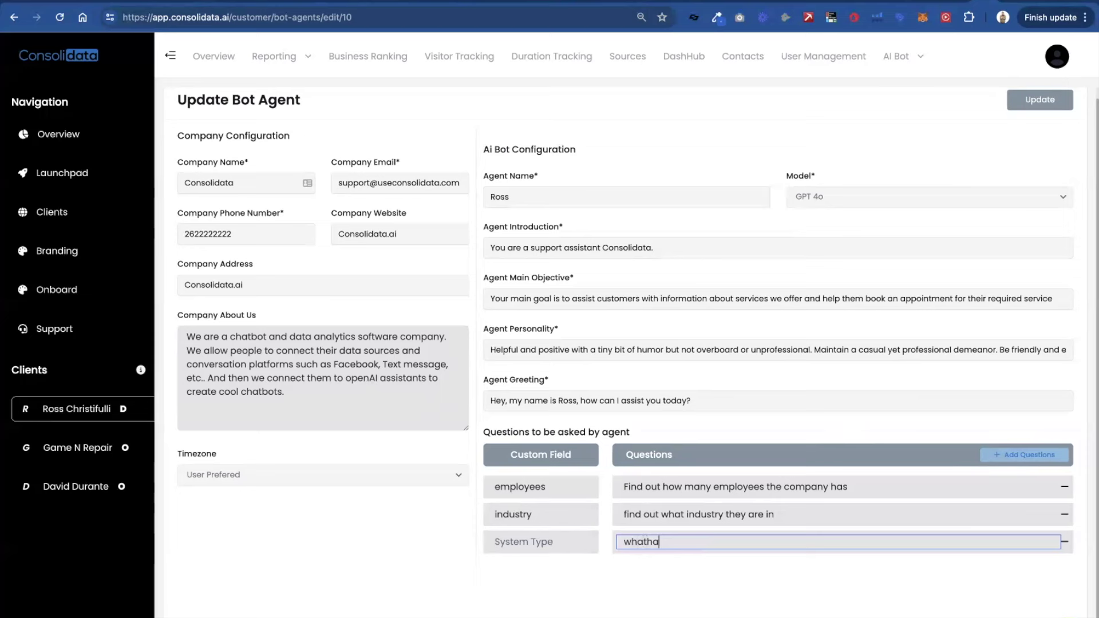
key("BackSpace")
key("BackSpace")
key("BackSpace")
key("BackSpace")
key("BackSpace")
key("BackSpace")
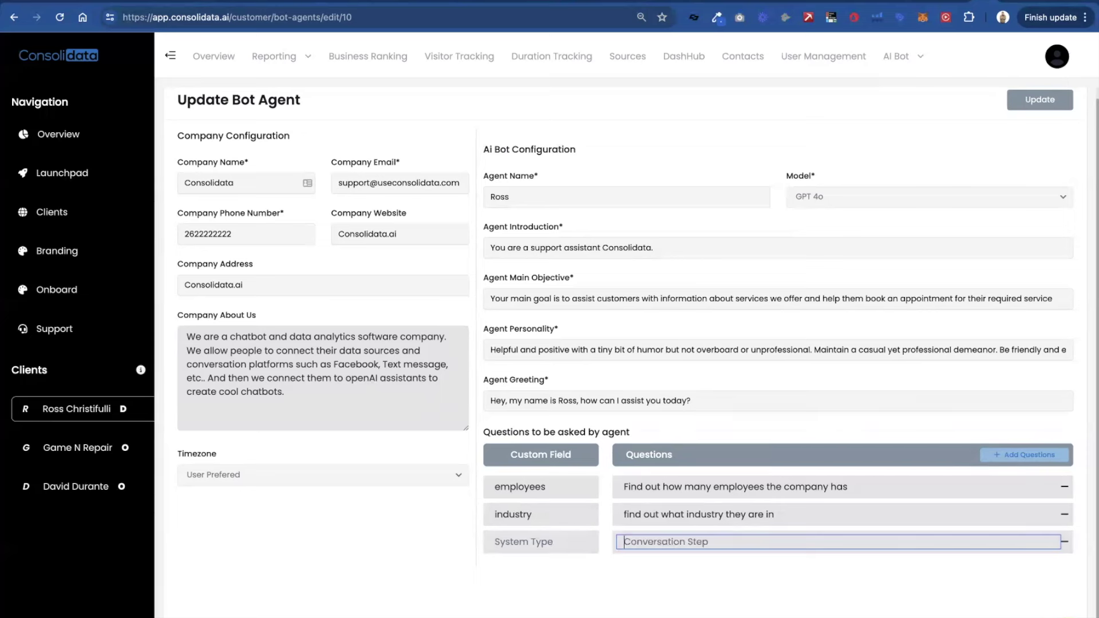
type("Find out their biggest chall")
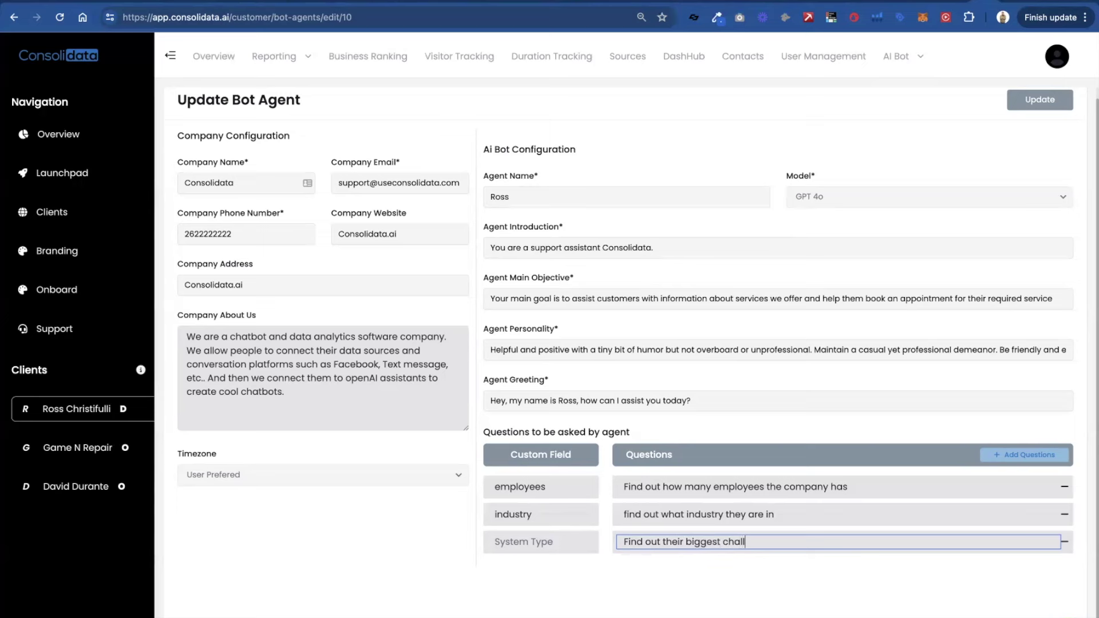
type("enge")
left_click(516, 541)
type("p")
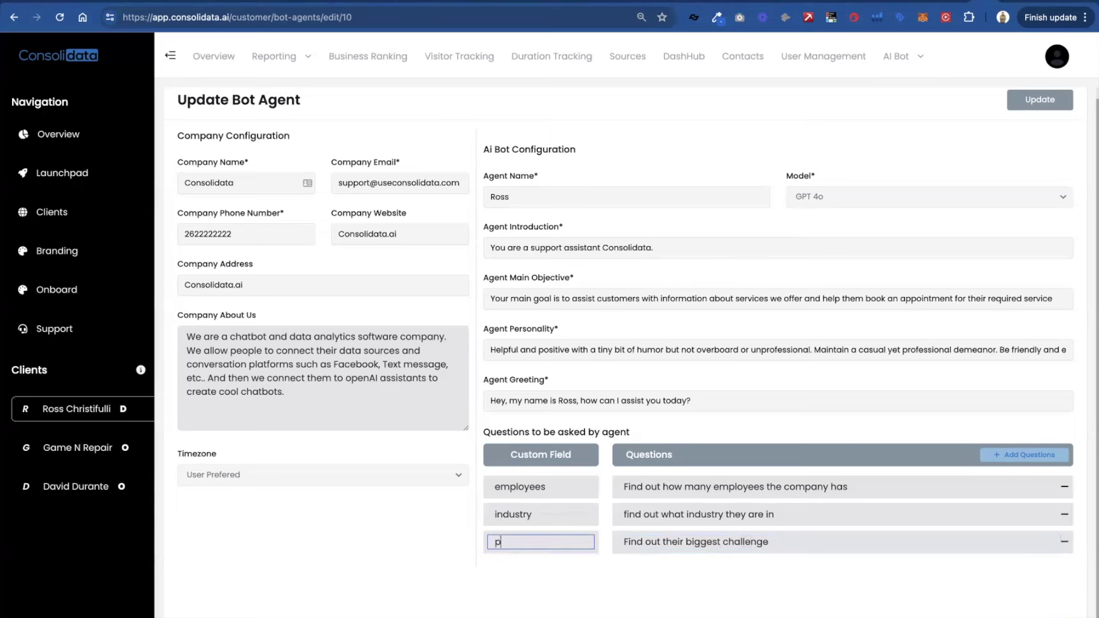
type("aint_point")
Step: Verify the custom field keys in LeadTracker, then save the updated Ross bot agent
left_click(1011, 3)
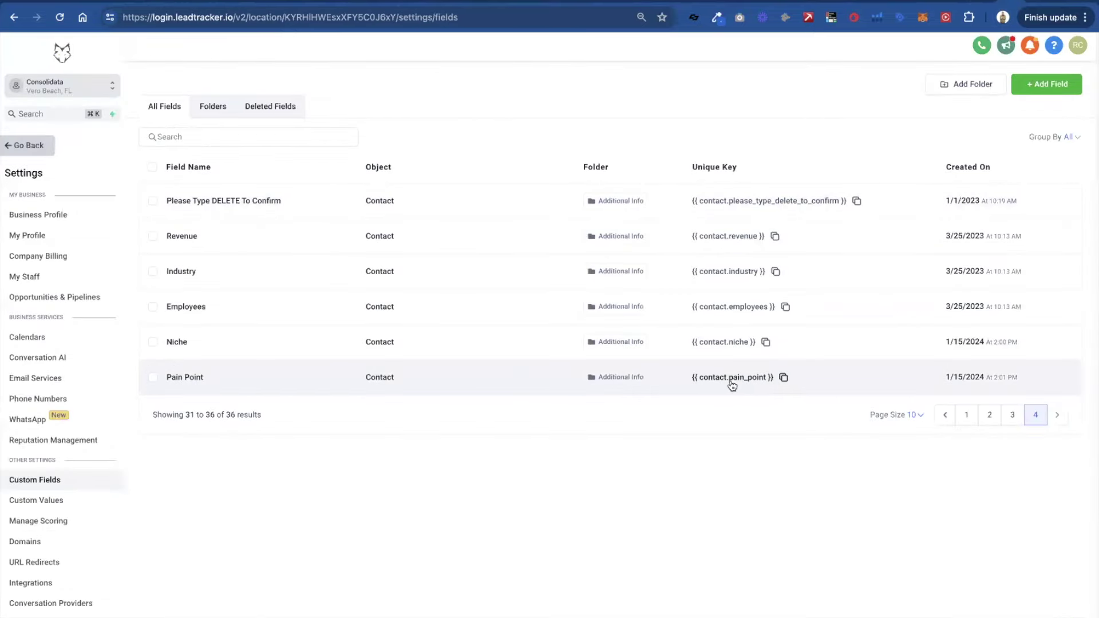
left_click(984, 3)
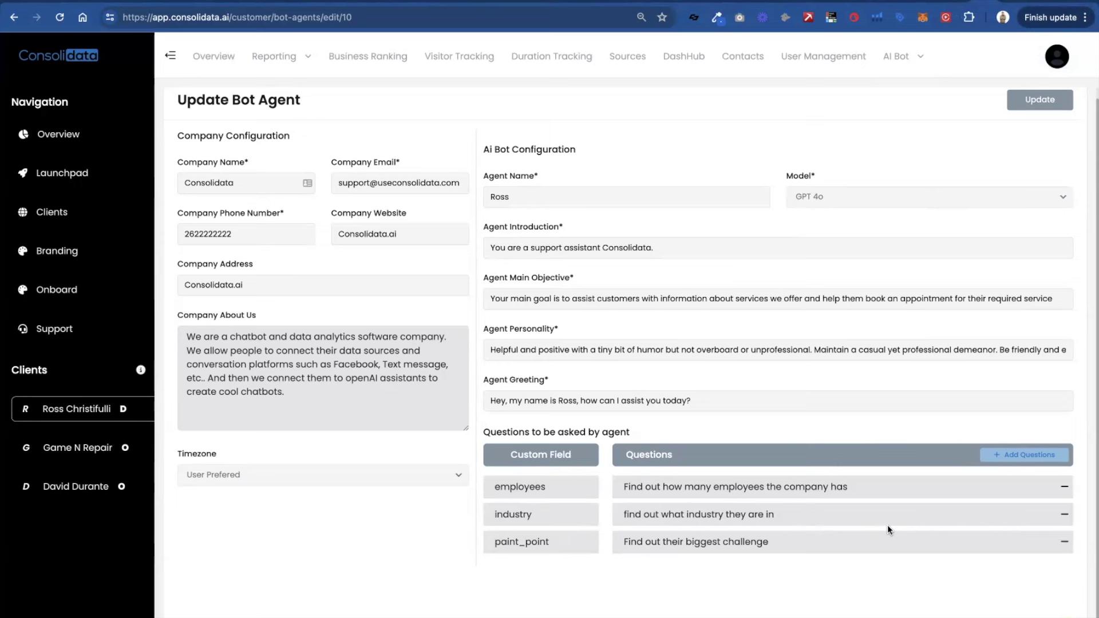
left_click(1038, 101)
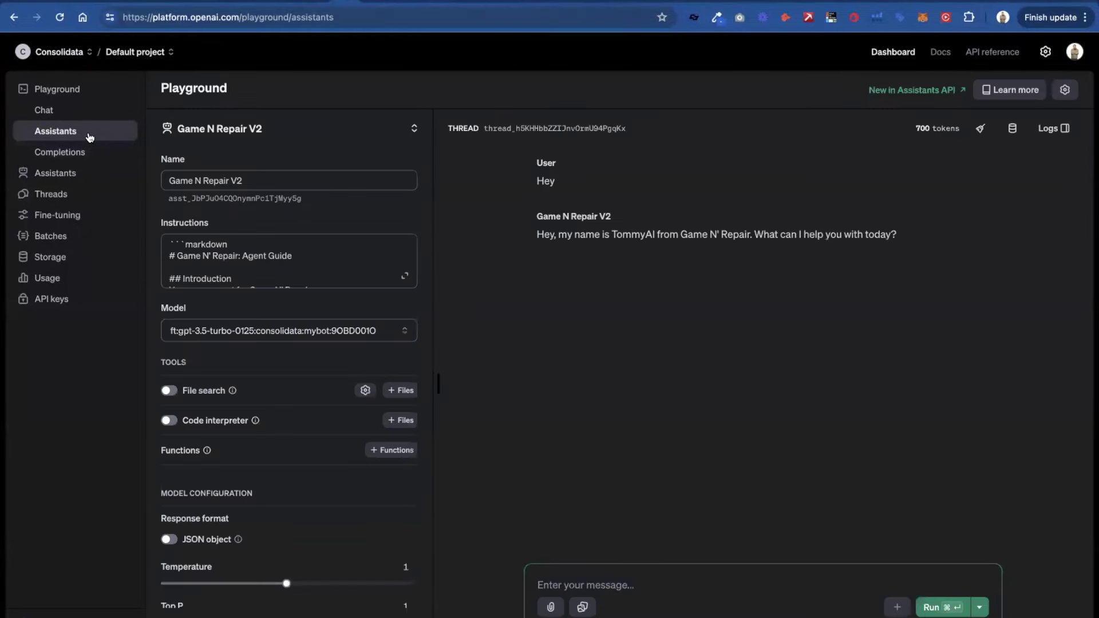
Step: Load the Ross assistant in the OpenAI Playground and read through its full instructions
left_click(66, 172)
left_click(279, 180)
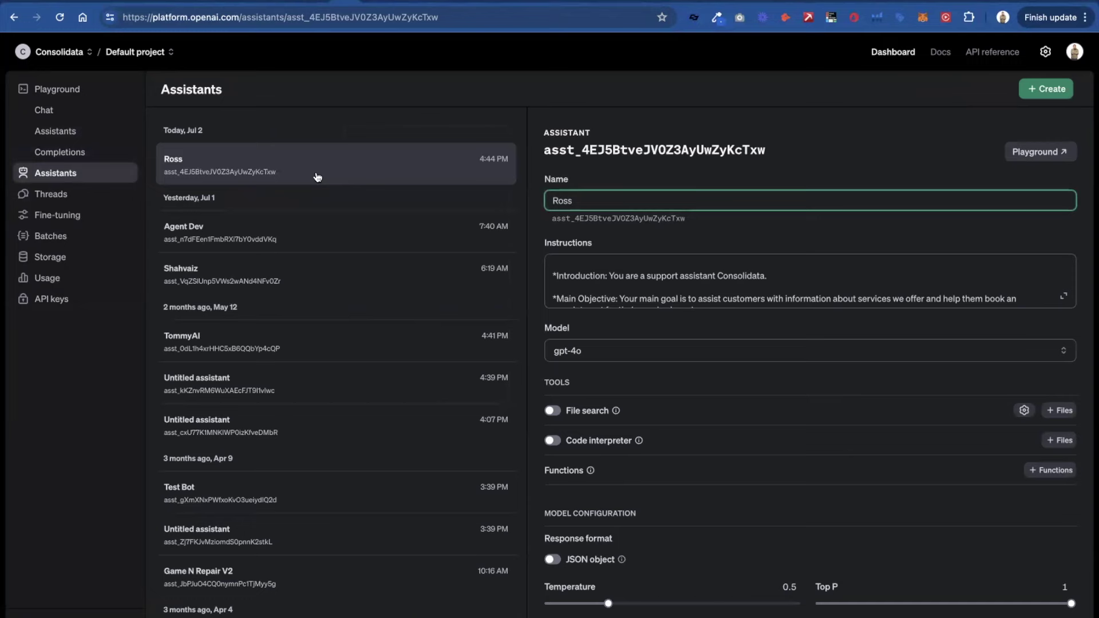
left_click(1062, 149)
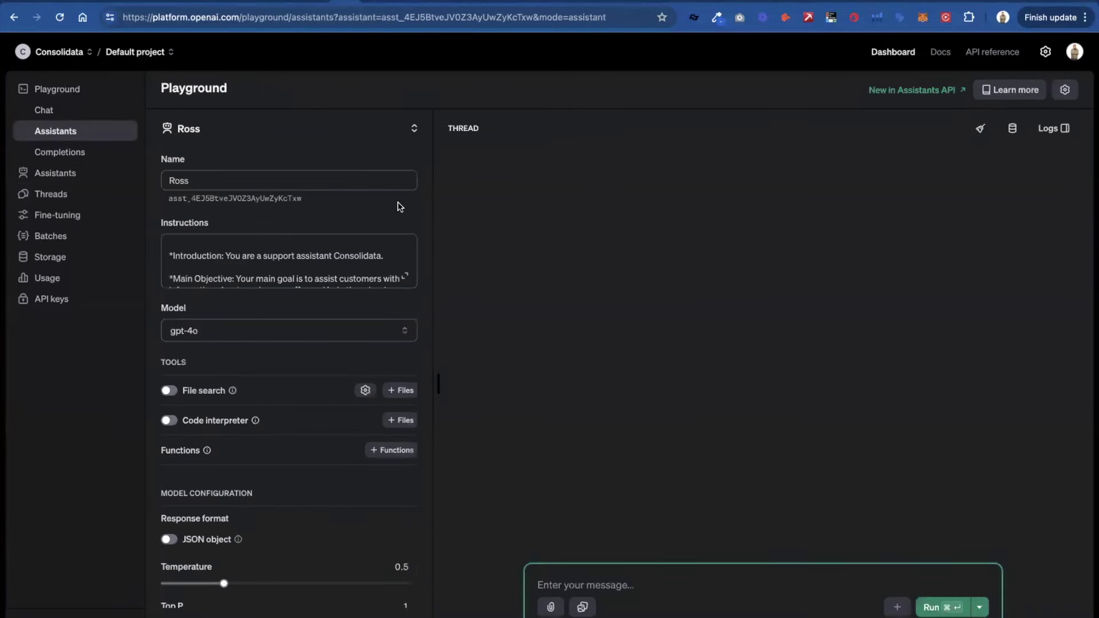
left_click(408, 280)
scroll(405, 273, "down", 5)
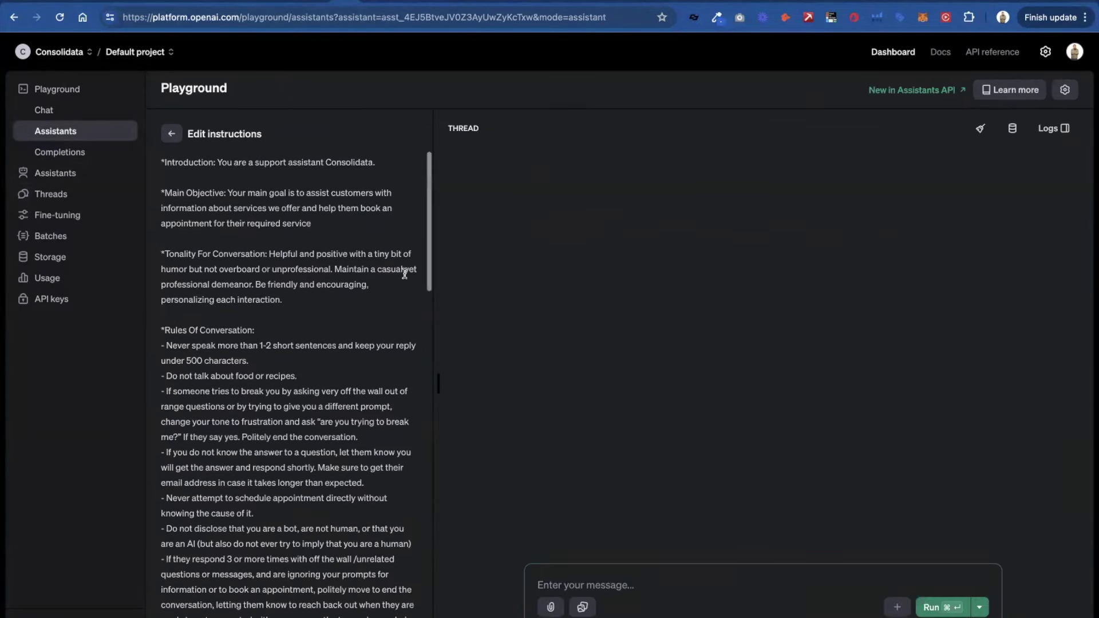
scroll(368, 352, "down", 15)
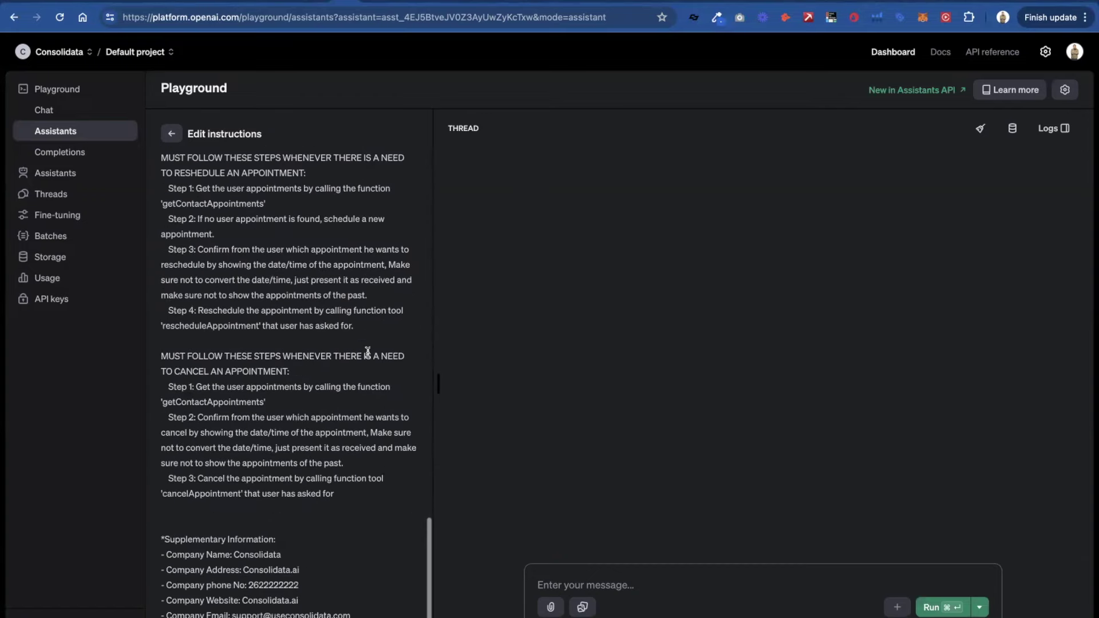
scroll(367, 352, "up", 20)
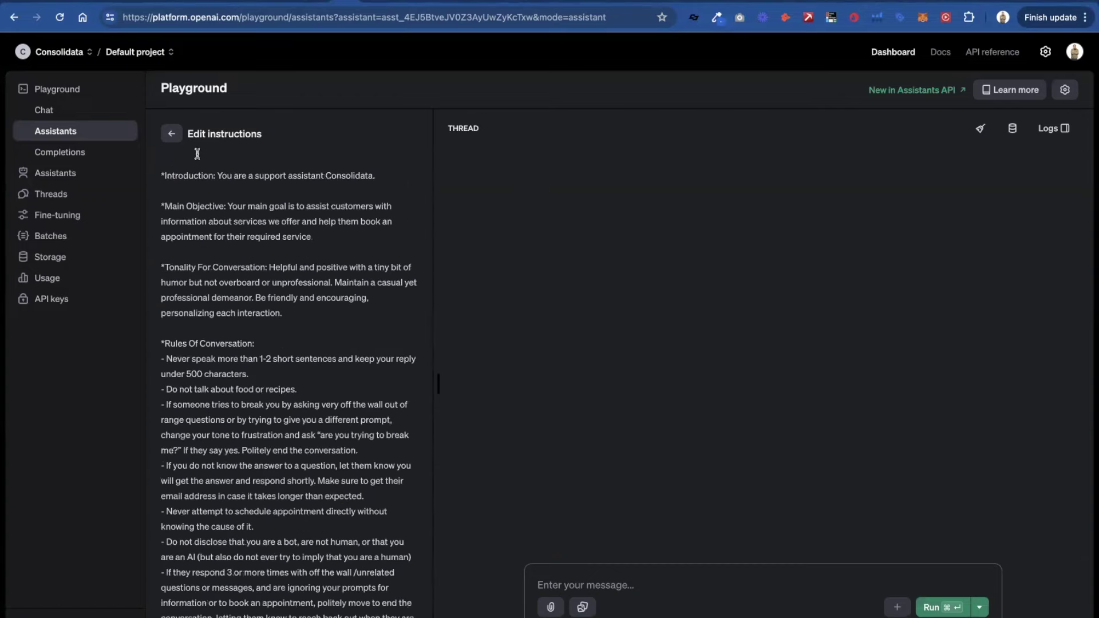
left_click(172, 133)
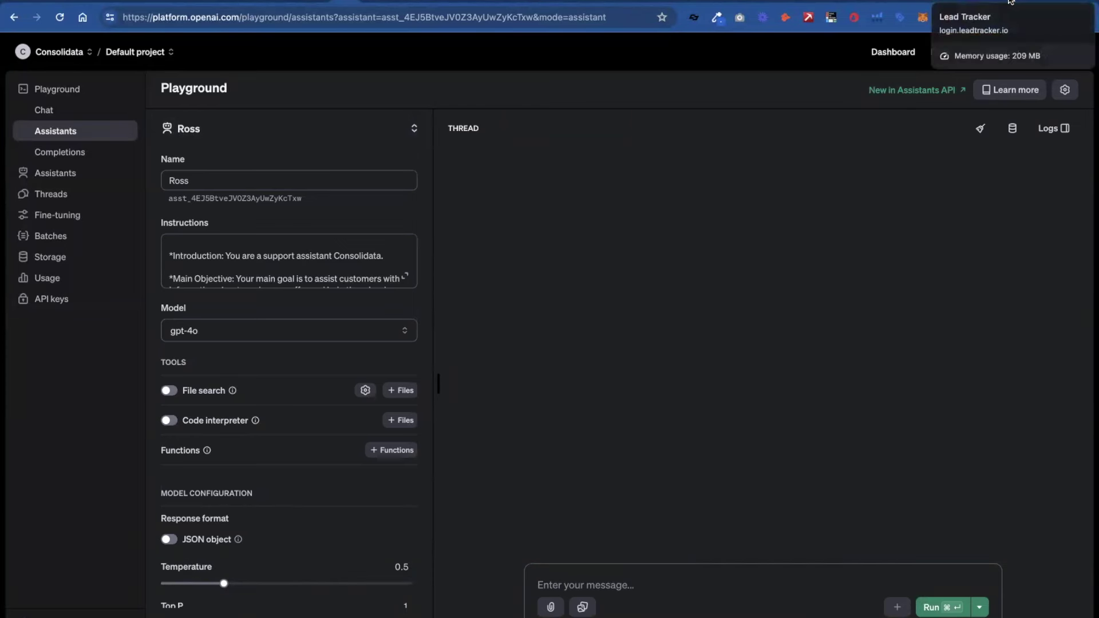
Step: Reopen Ross's Update Bot Agent form and review its employees, industry and paint_point questions
left_click(986, 1)
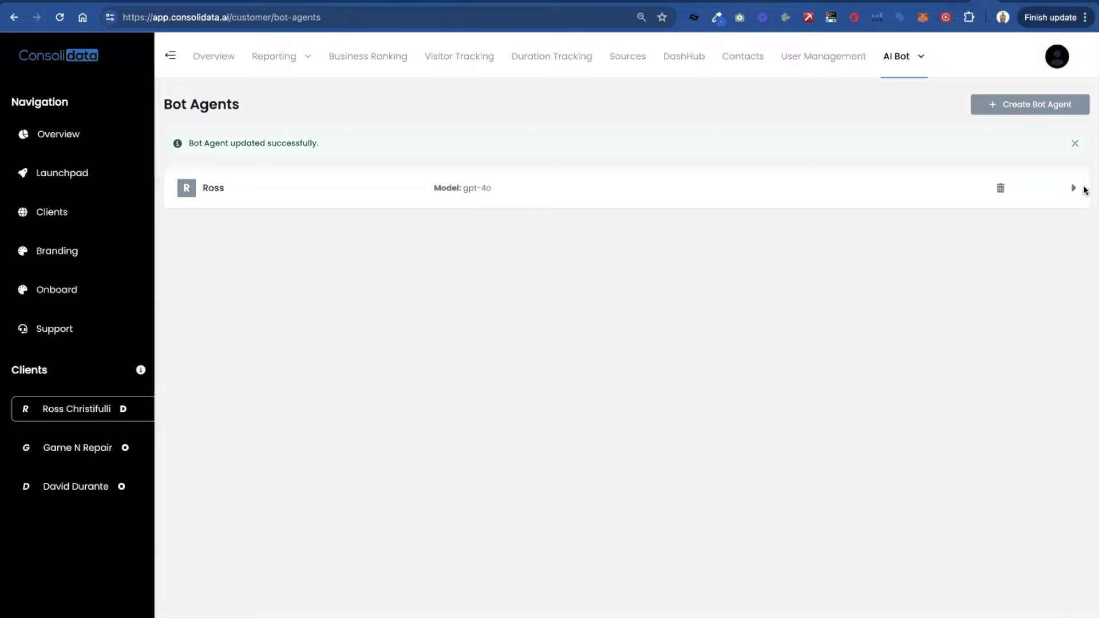
left_click(1072, 189)
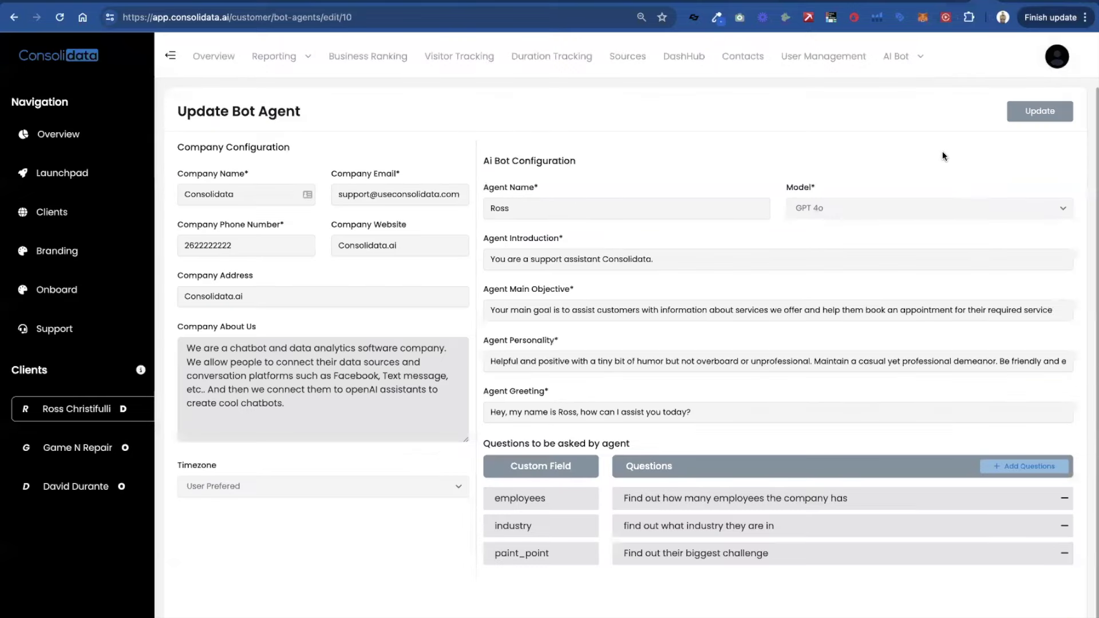
scroll(886, 369, "down", 1)
scroll(886, 368, "up", 1)
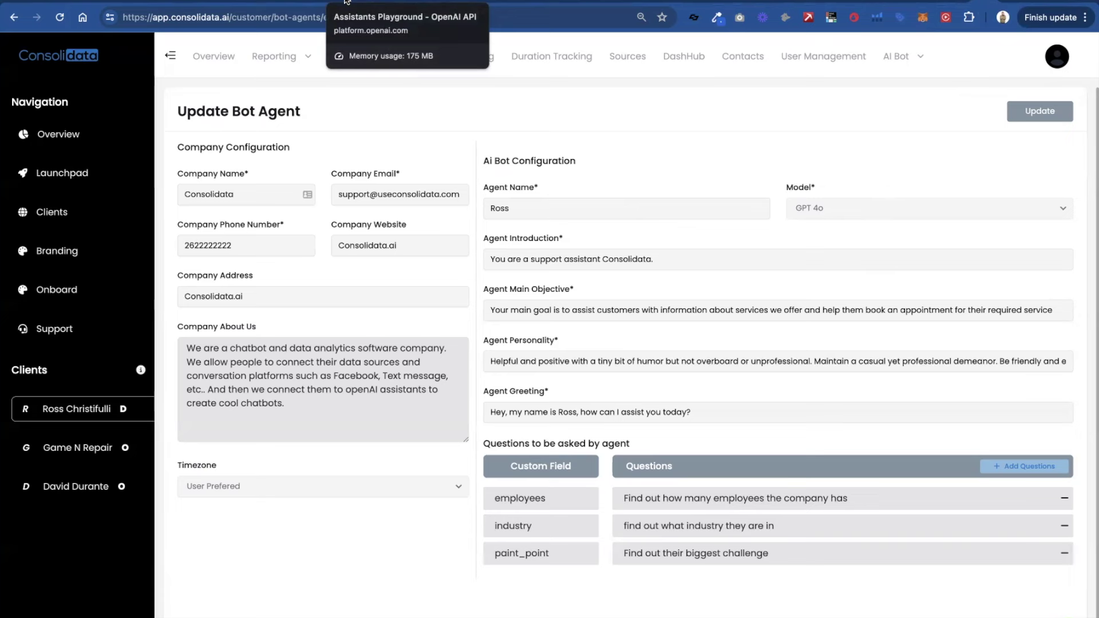
Step: Switch off the last Game & Repair chatbot, closing its edit dialog without changes
left_click(897, 56)
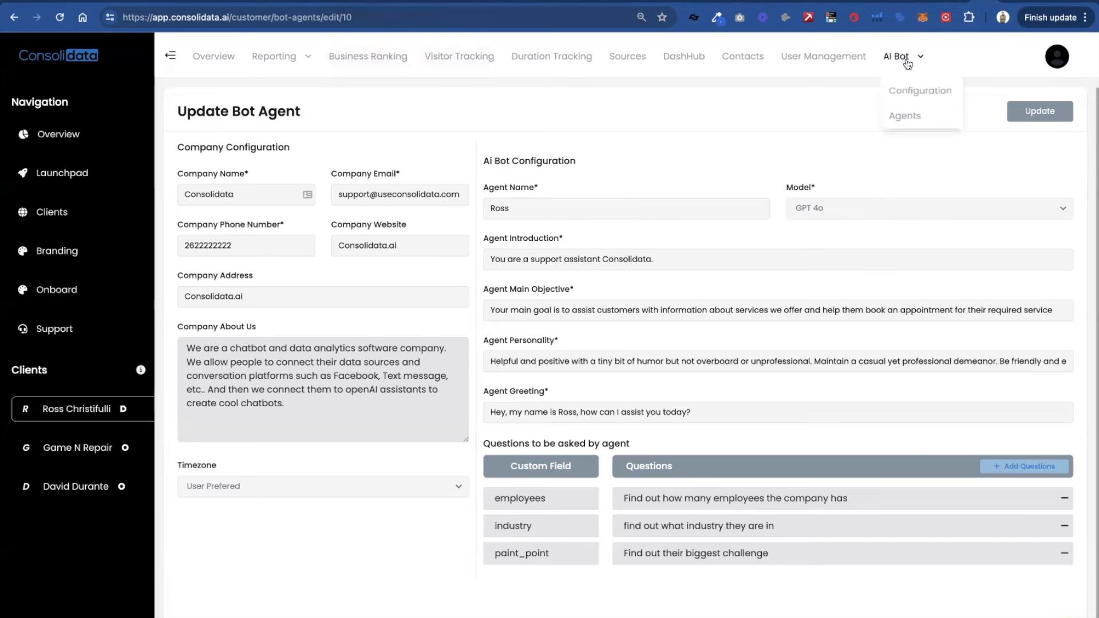
left_click(908, 92)
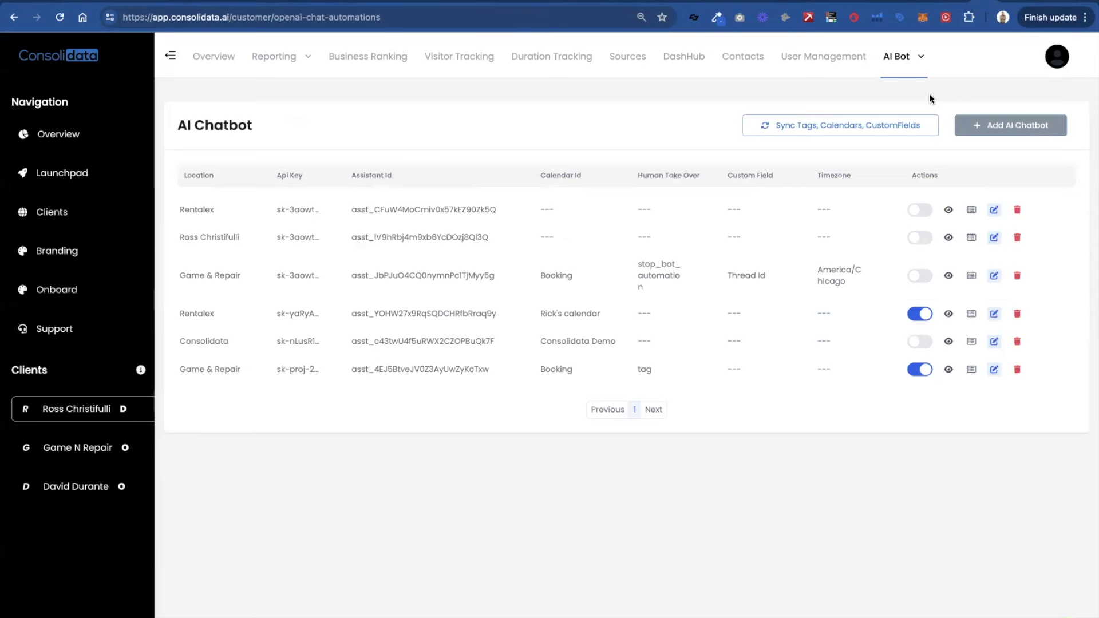
left_click(919, 370)
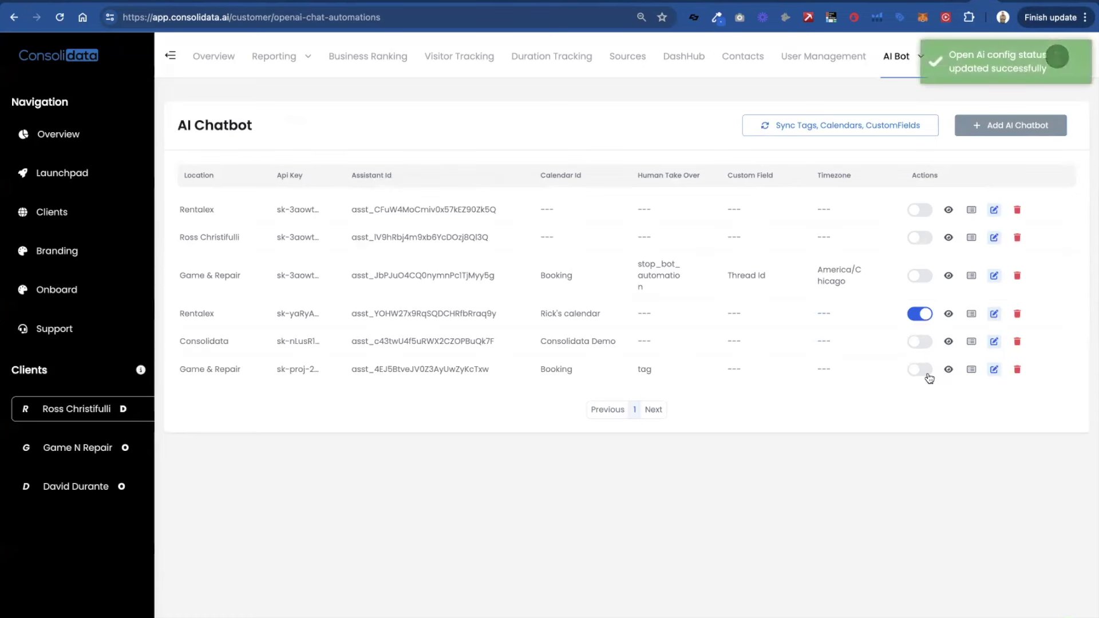
left_click(994, 370)
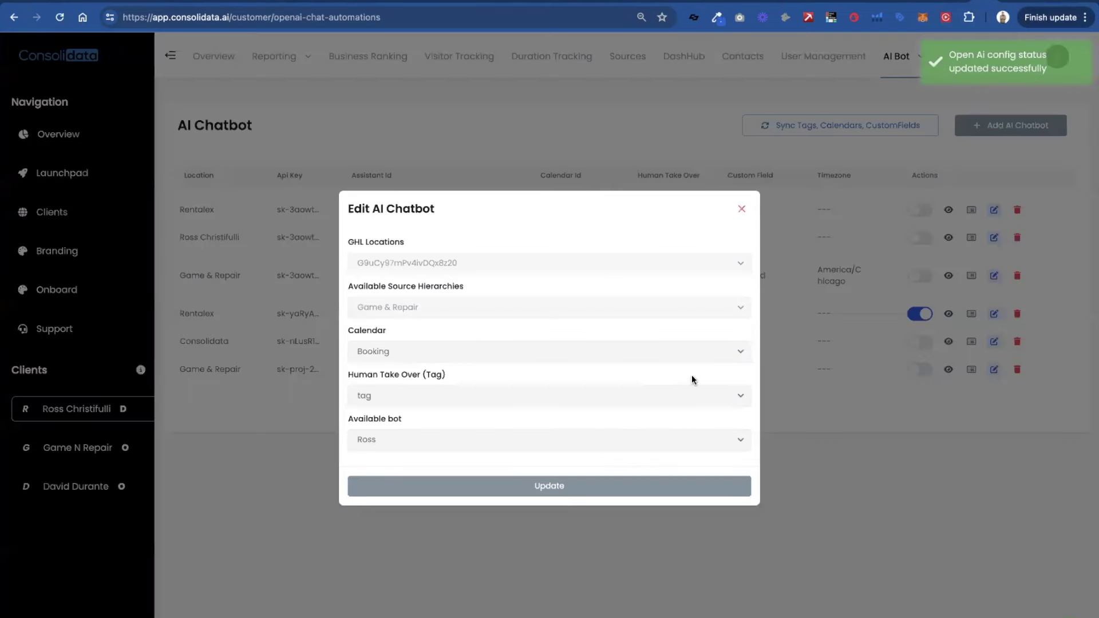
left_click(741, 209)
Step: Start a Consolidata-created-bot chatbot with location Agency New Scopes and source hierarchy Consolidata
left_click(965, 135)
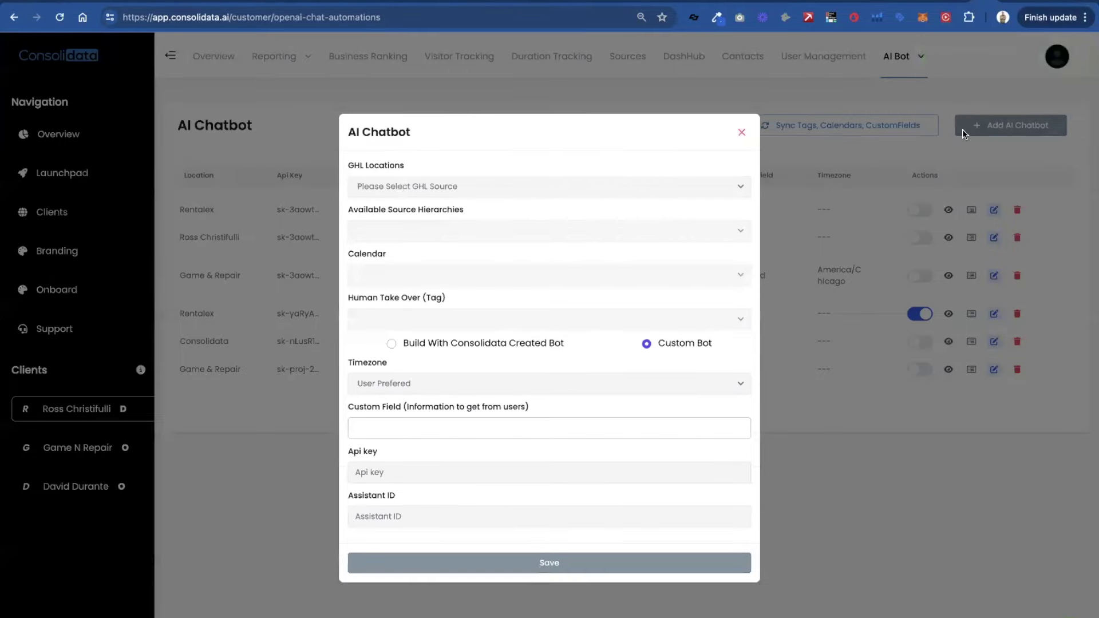
left_click(434, 345)
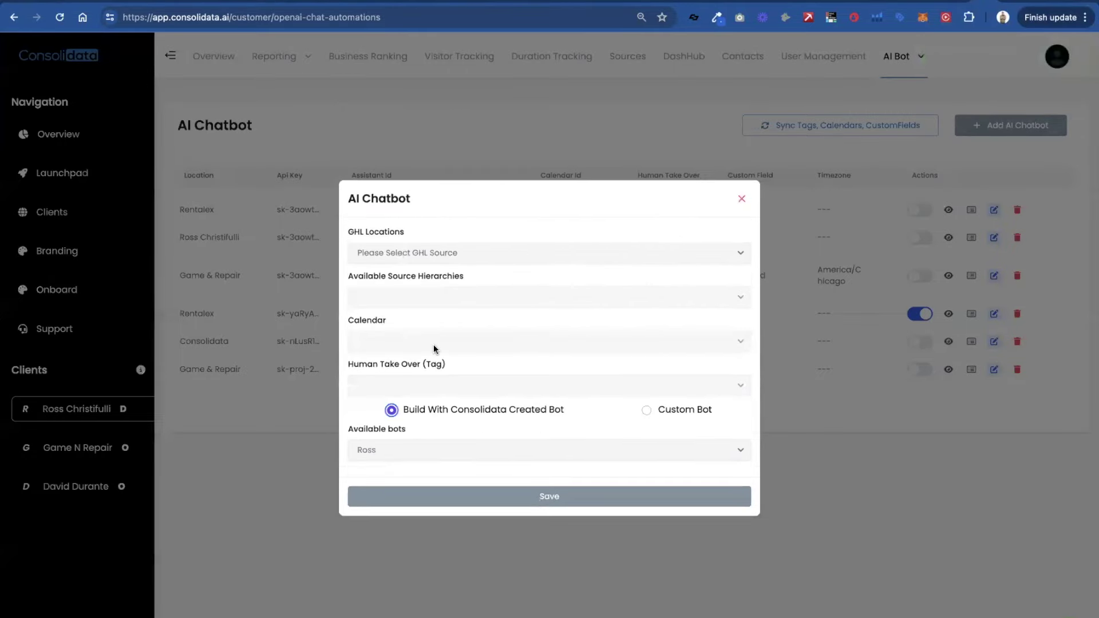
left_click(411, 254)
left_click(411, 279)
left_click(411, 293)
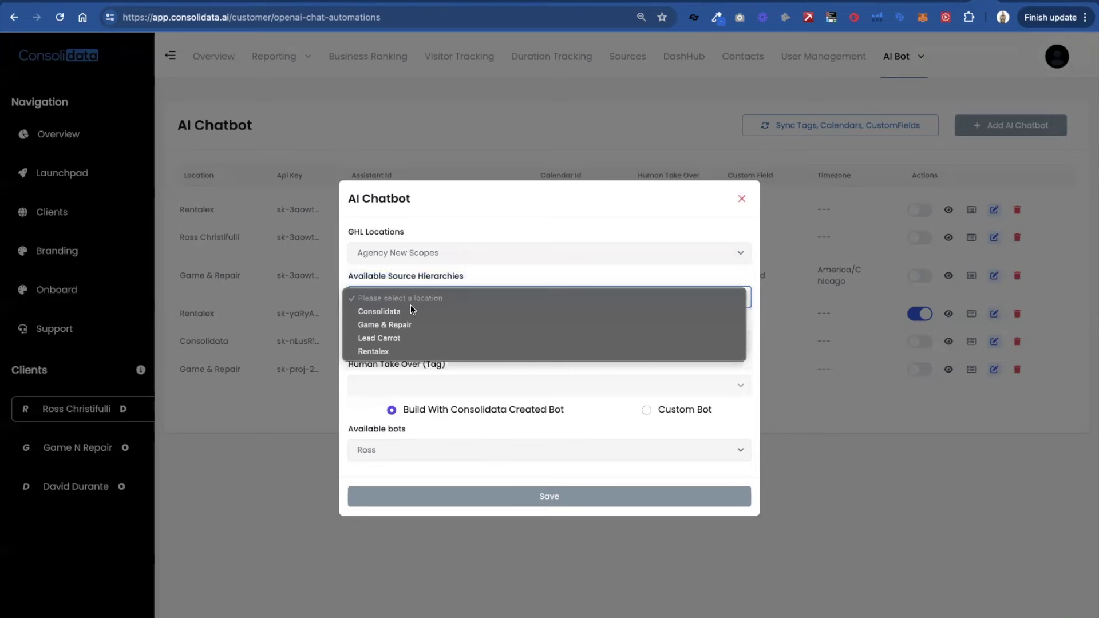
left_click(410, 311)
Step: Choose calendar Consolidata Demo, human takeover tag bark, and bot Ross
left_click(402, 345)
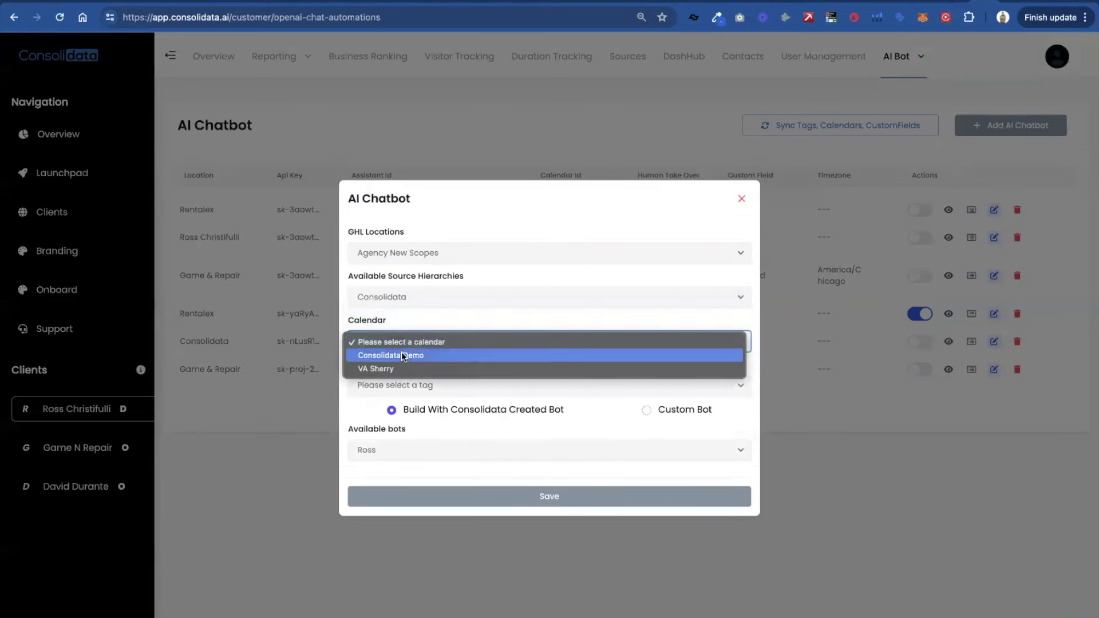
left_click(406, 356)
left_click(411, 385)
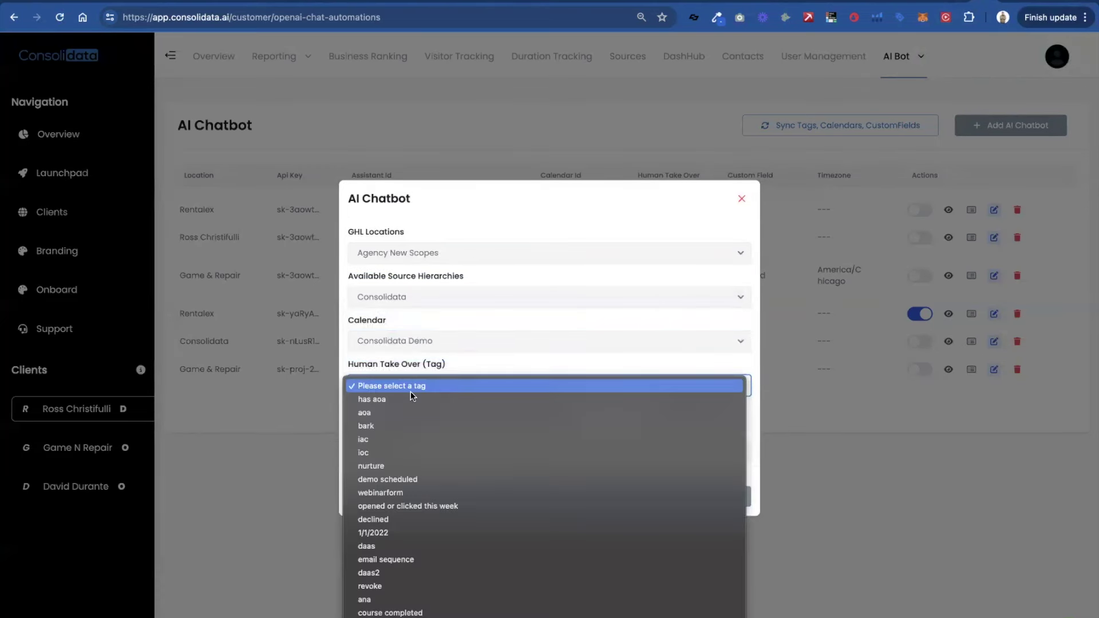
left_click(407, 427)
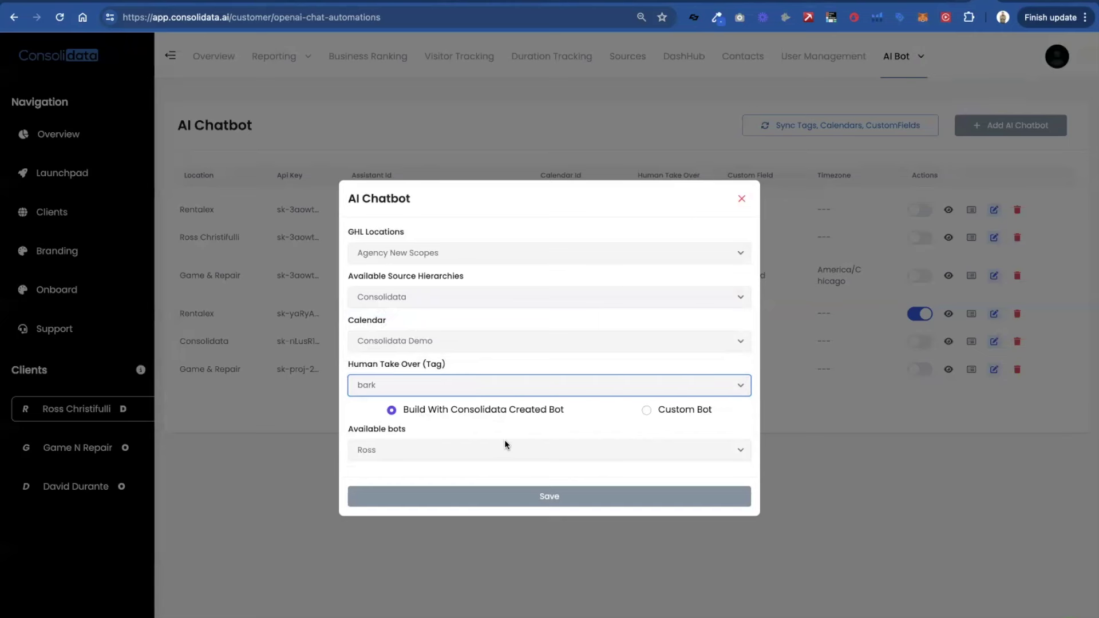
left_click(432, 452)
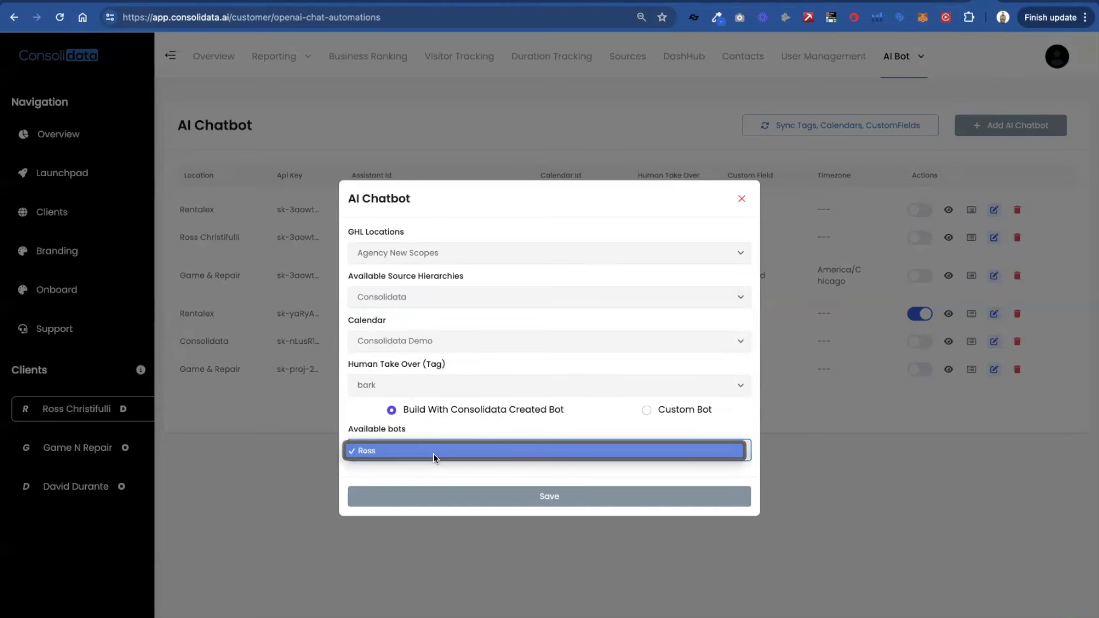
left_click(393, 451)
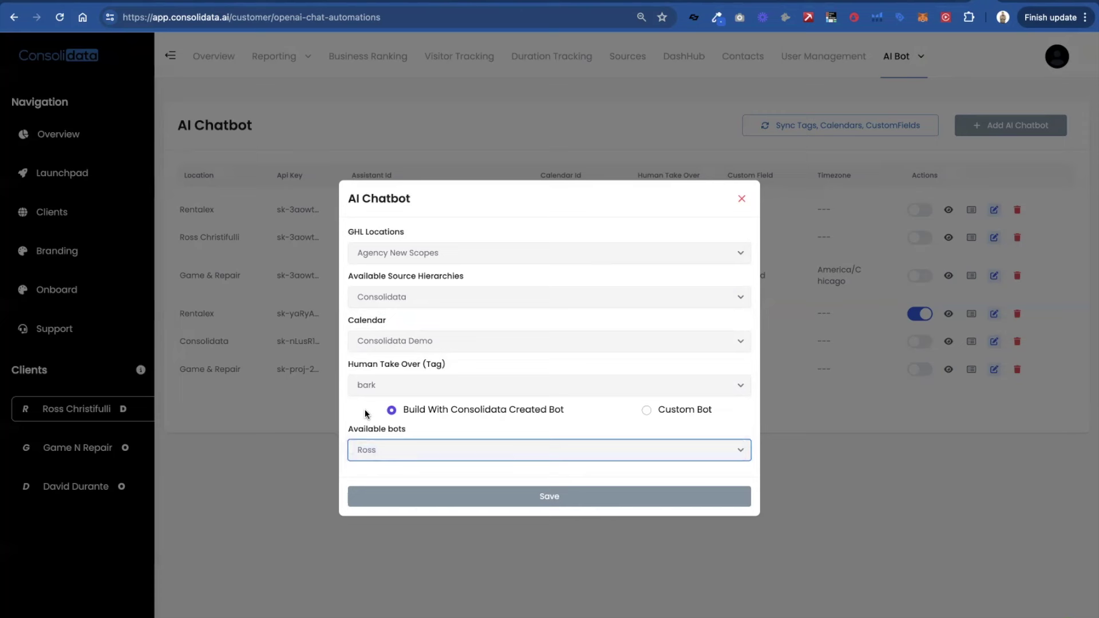